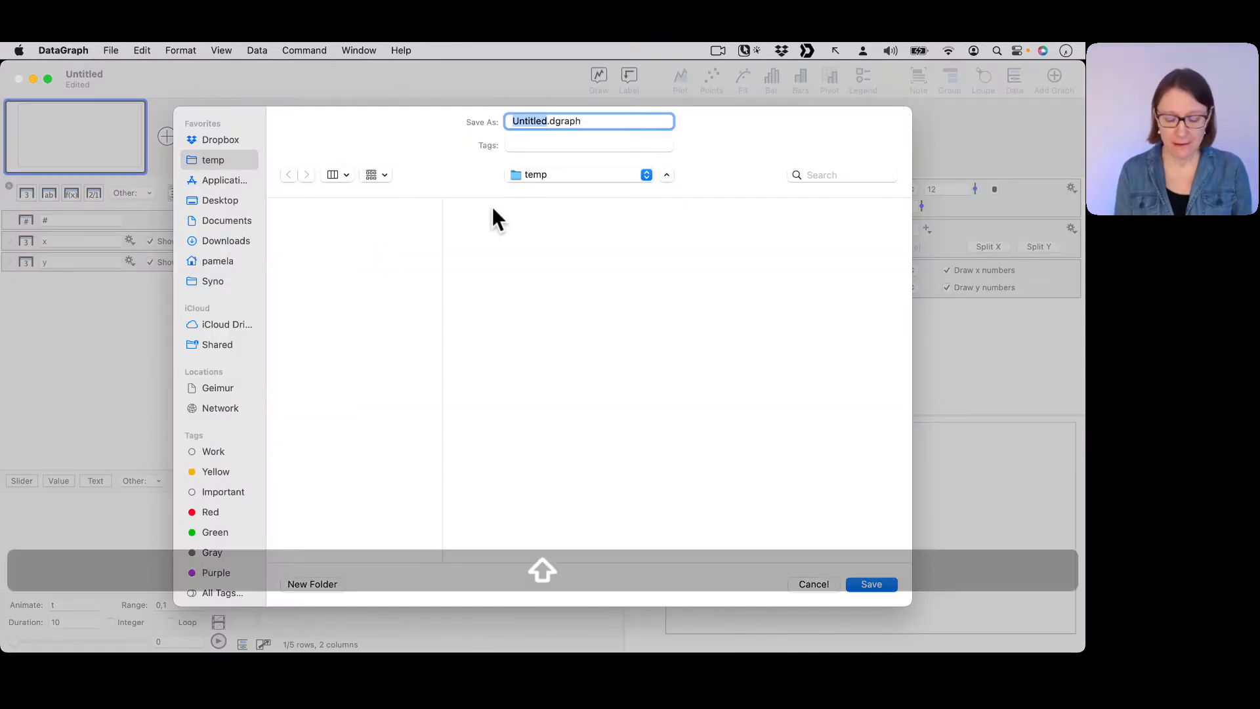
Save the new file as Basic Data in the temp folder.
text(BAsic)
key(BackSpace)
key(BackSpace)
key(BackSpace)
key(BackSpace)
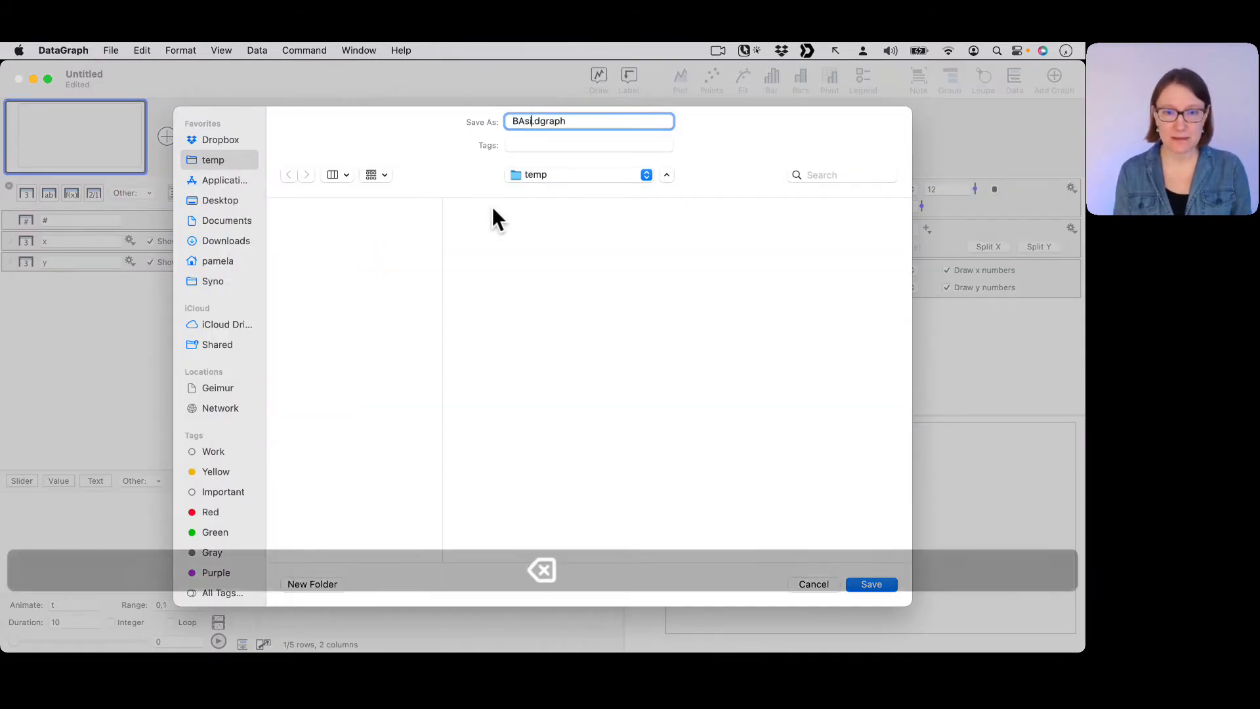
text(as)
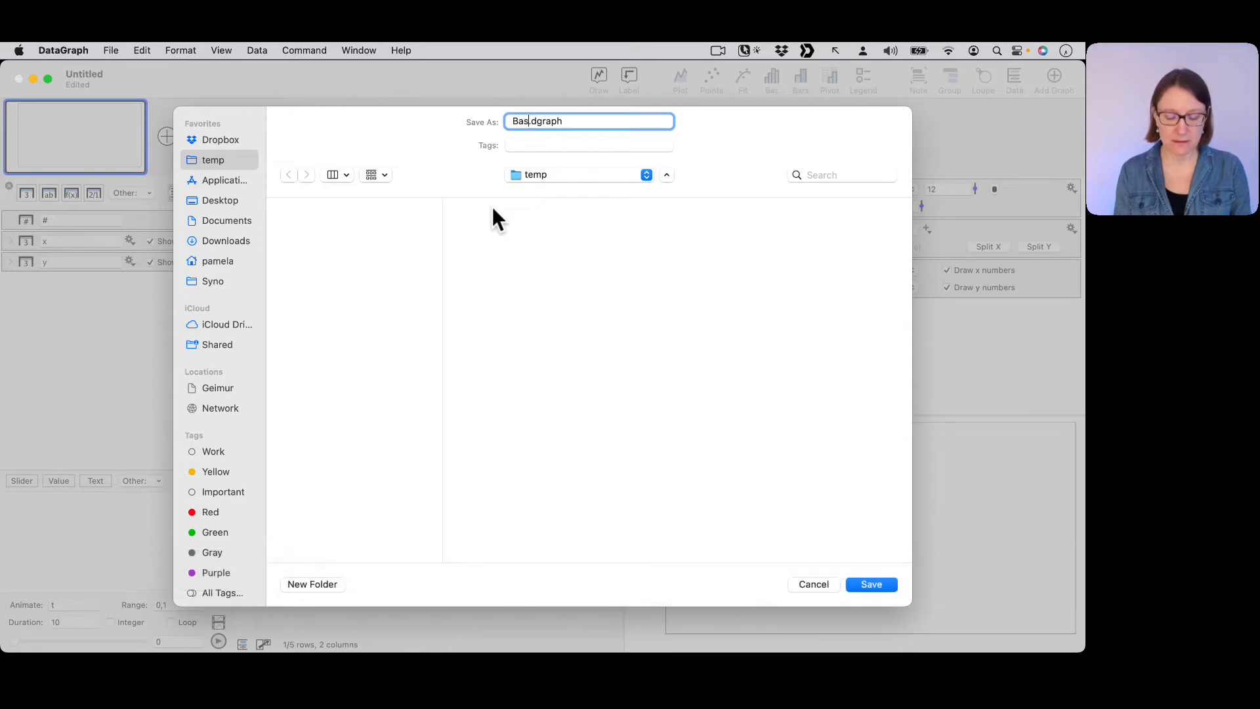
text(ic Data)
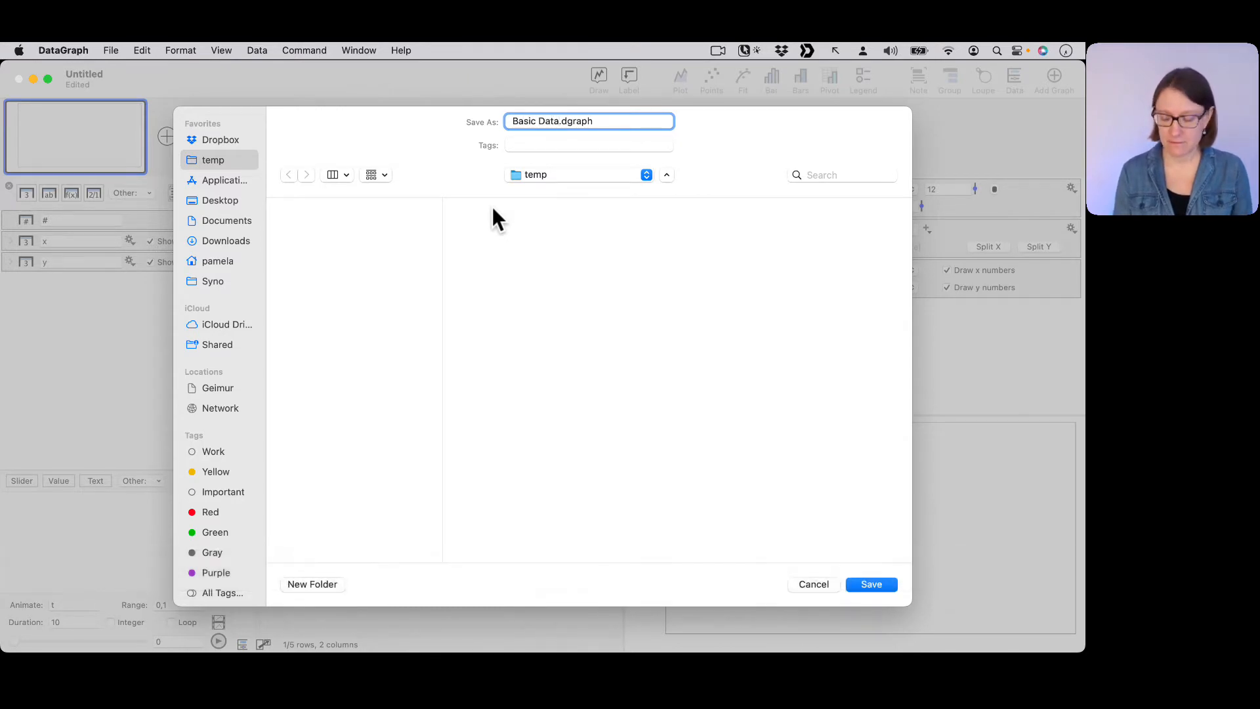
key(Return)
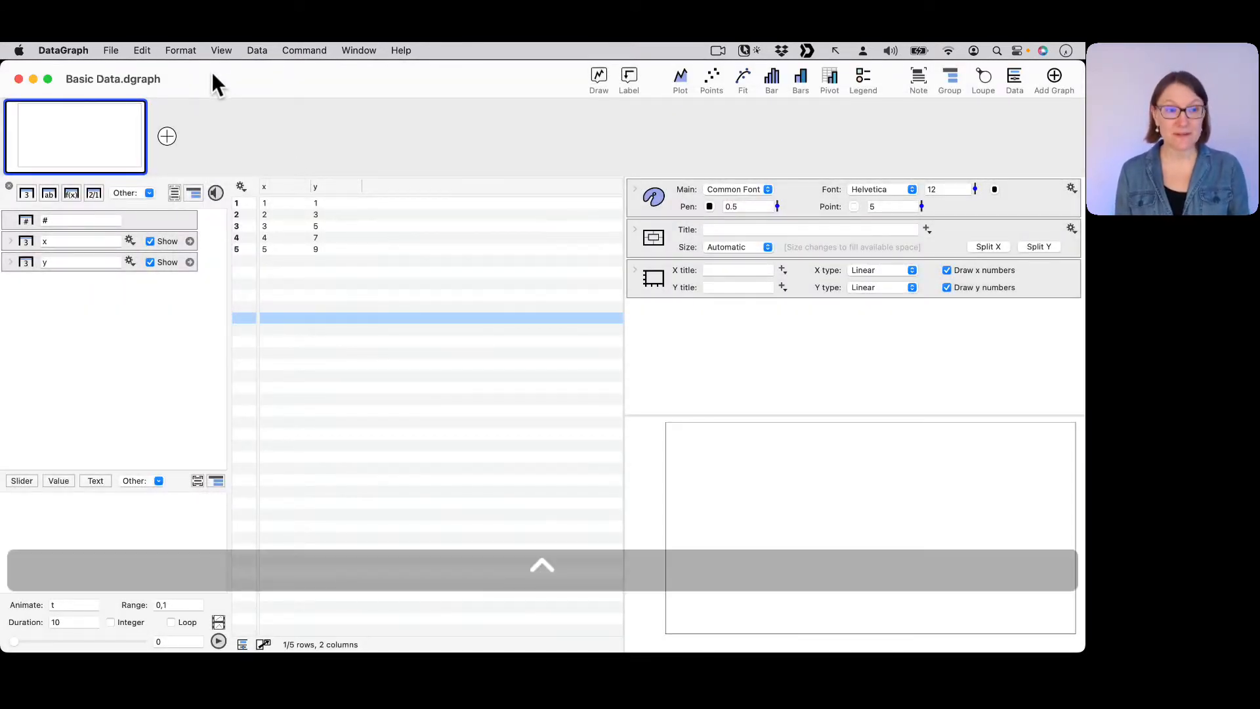
key(ctrl+a)
drag(217, 80, 182, 80)
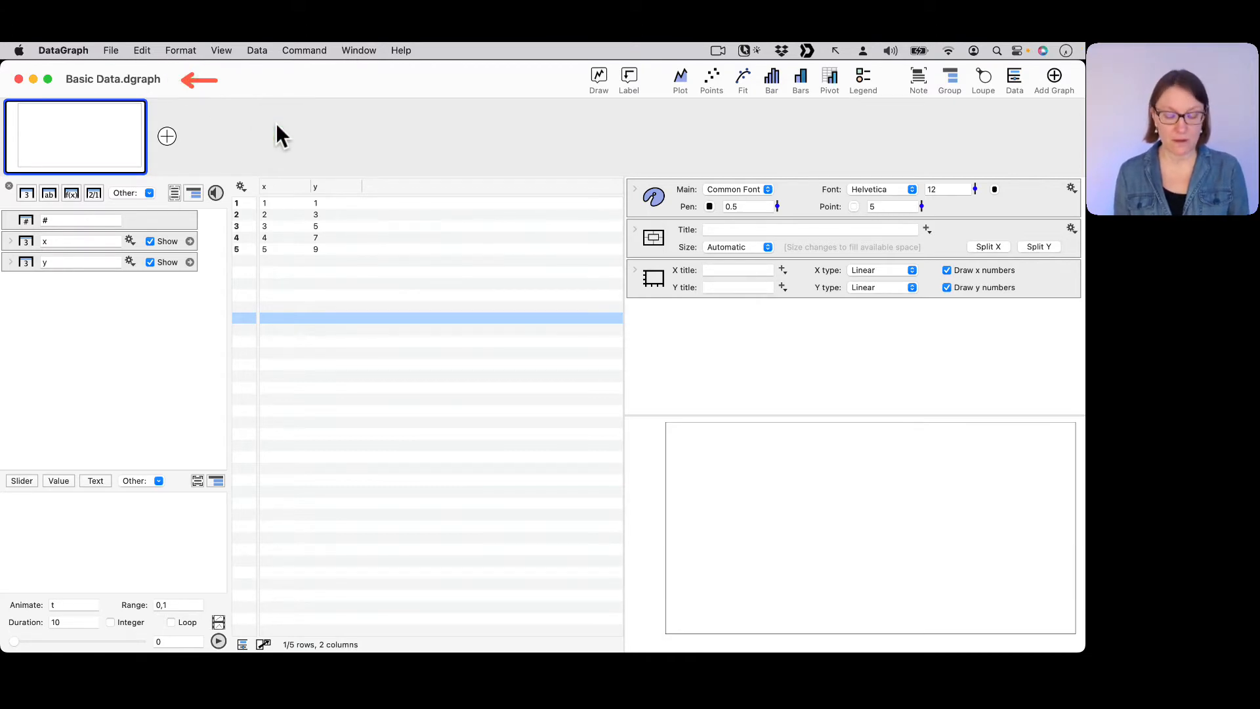
key(ctrl+x)
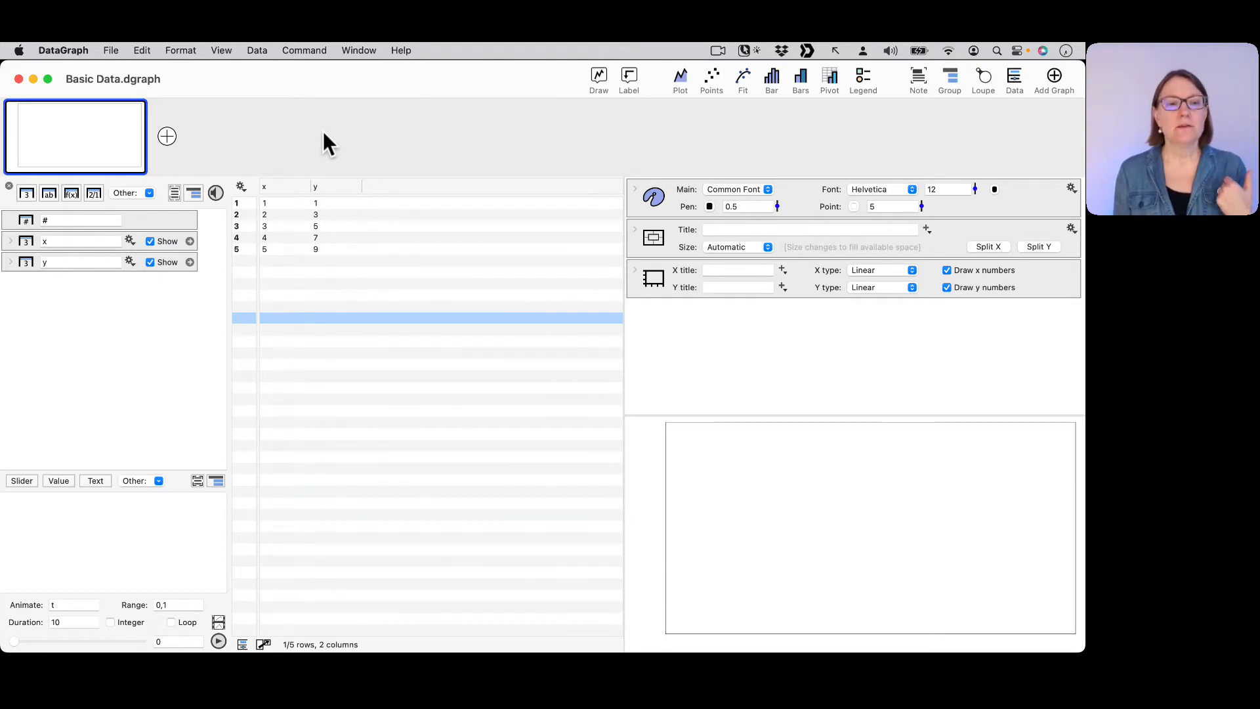
Enter the values 1, 2, 3, 4 and 5 in the x column, rows 7 to 11, leaving row 6 blank.
click(274, 271)
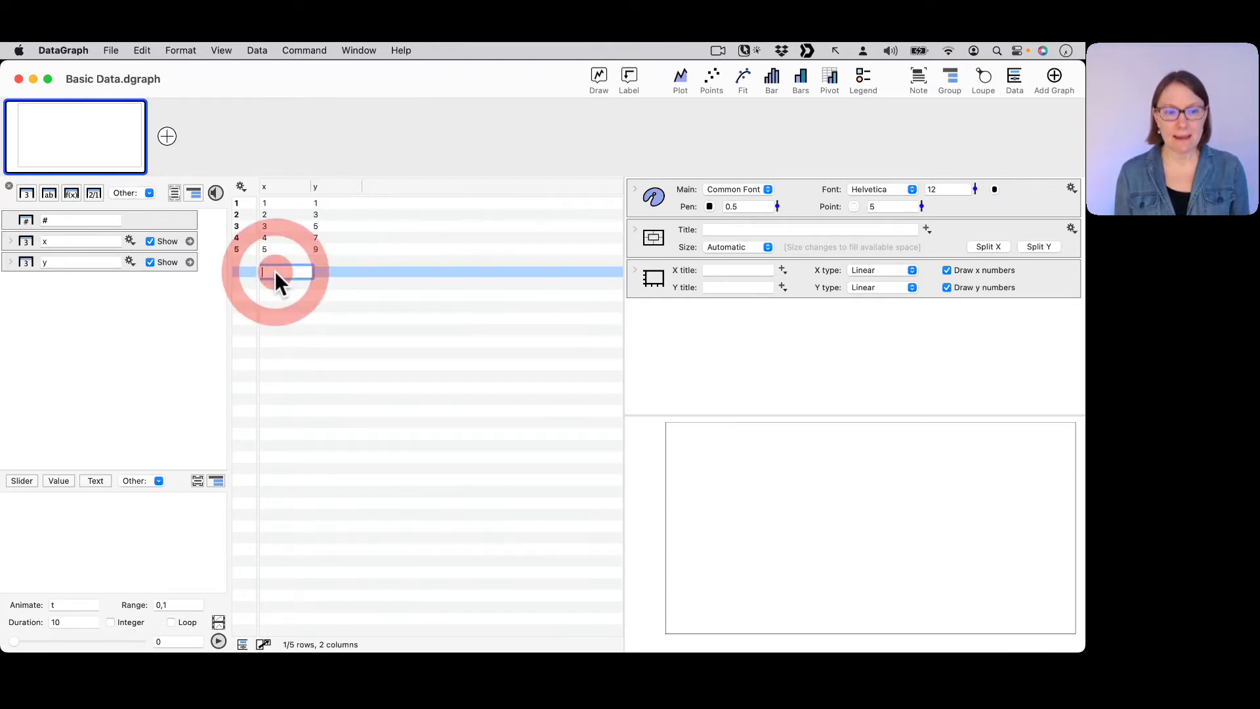
text(1)
key(Return)
text(2)
key(Return)
text(3)
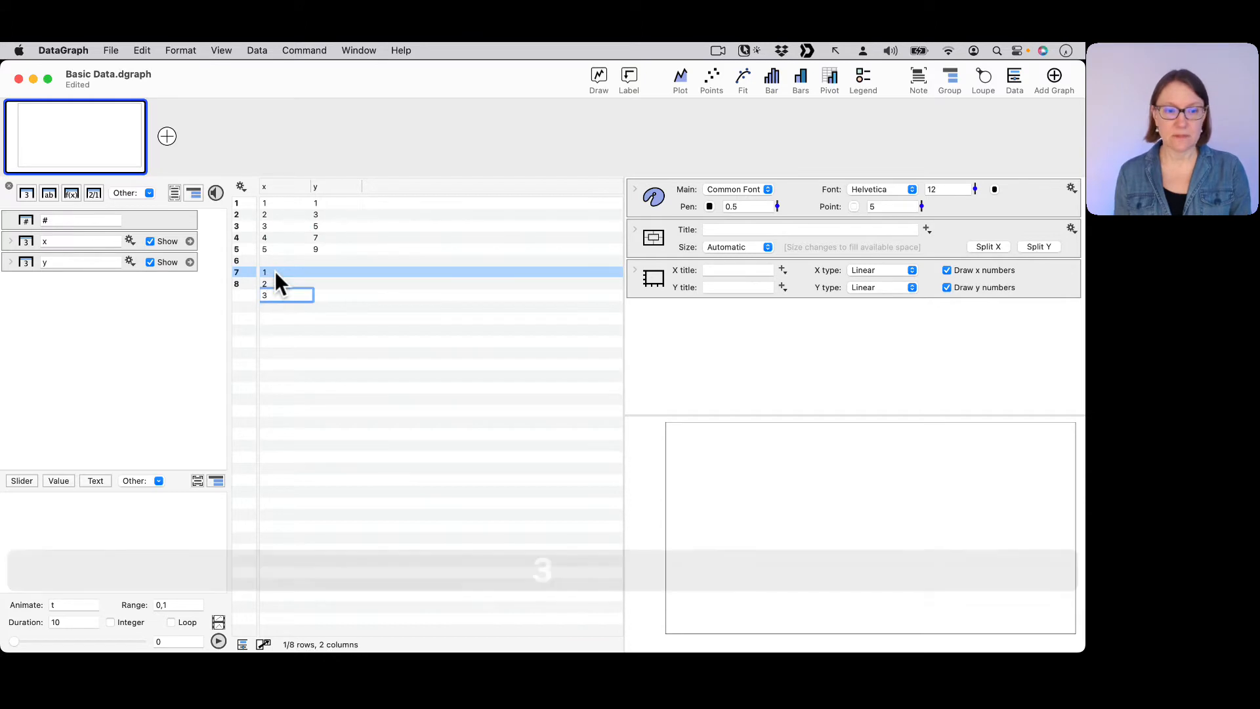
key(Return)
text(4)
key(Return)
text(5)
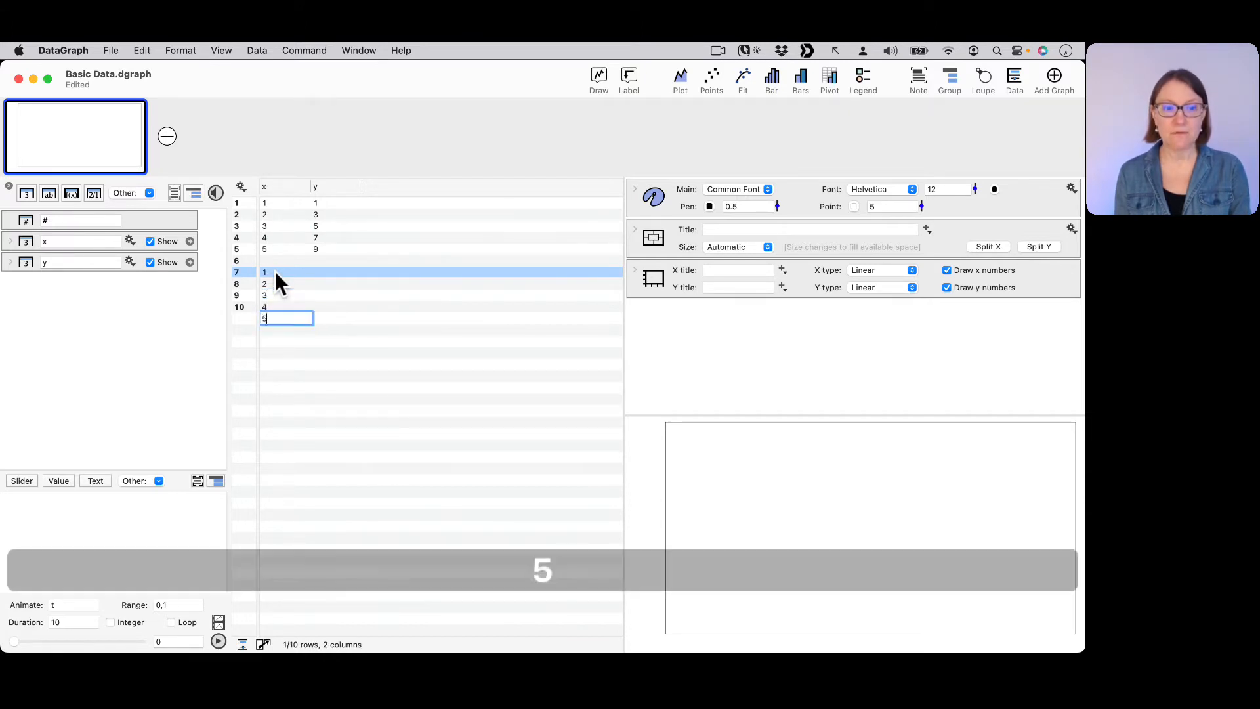
key(Return)
click(273, 261)
click(273, 260)
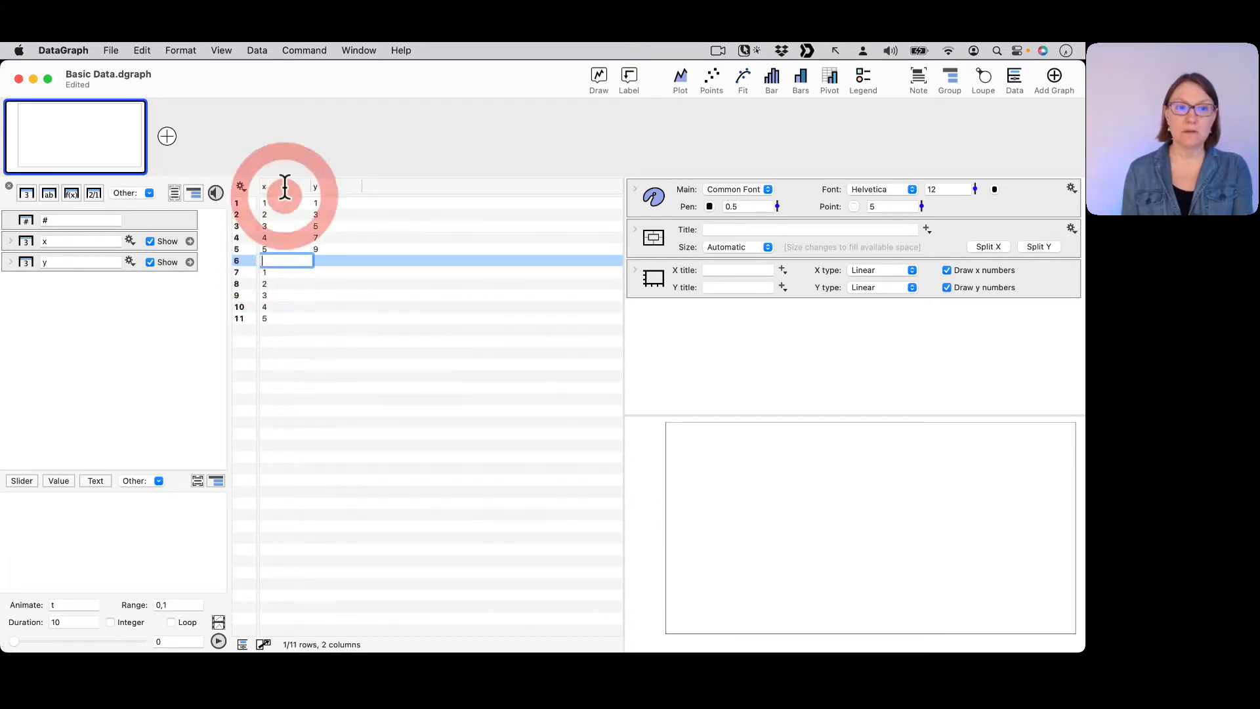
click(277, 317)
click(276, 273)
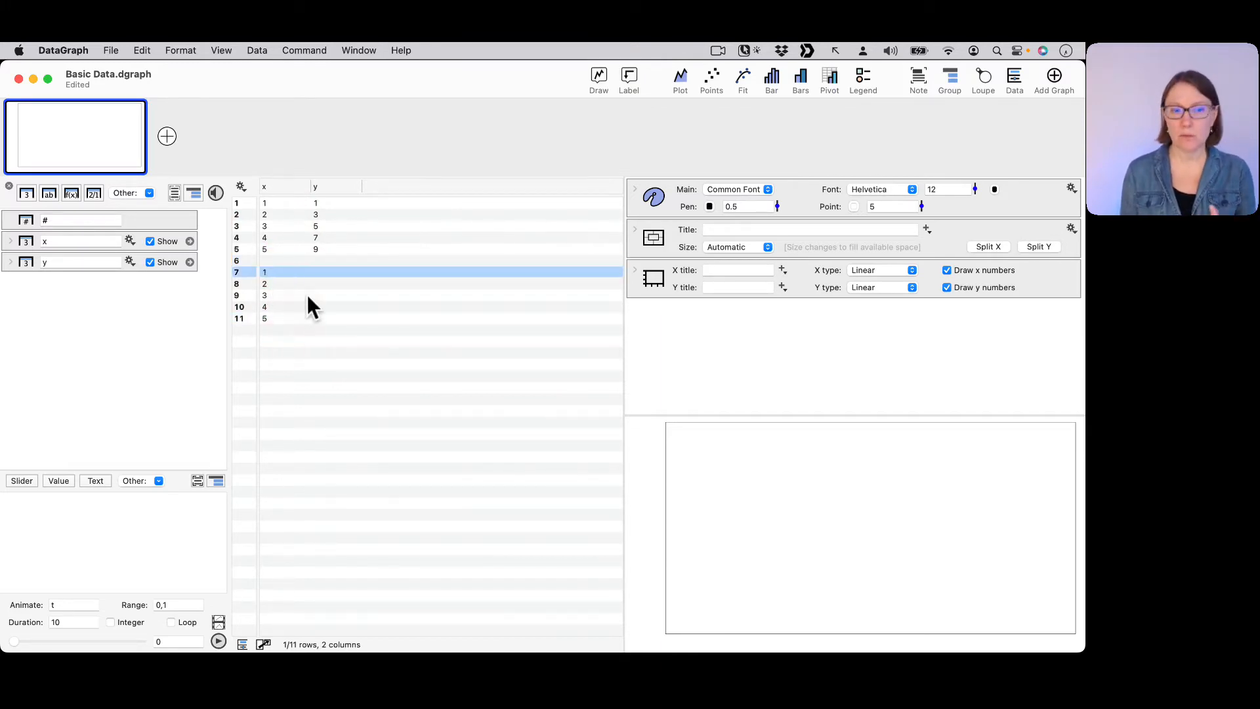
Enter the values 2, 4, 6, 8 and 10 in the y column, rows 7 to 11.
click(321, 274)
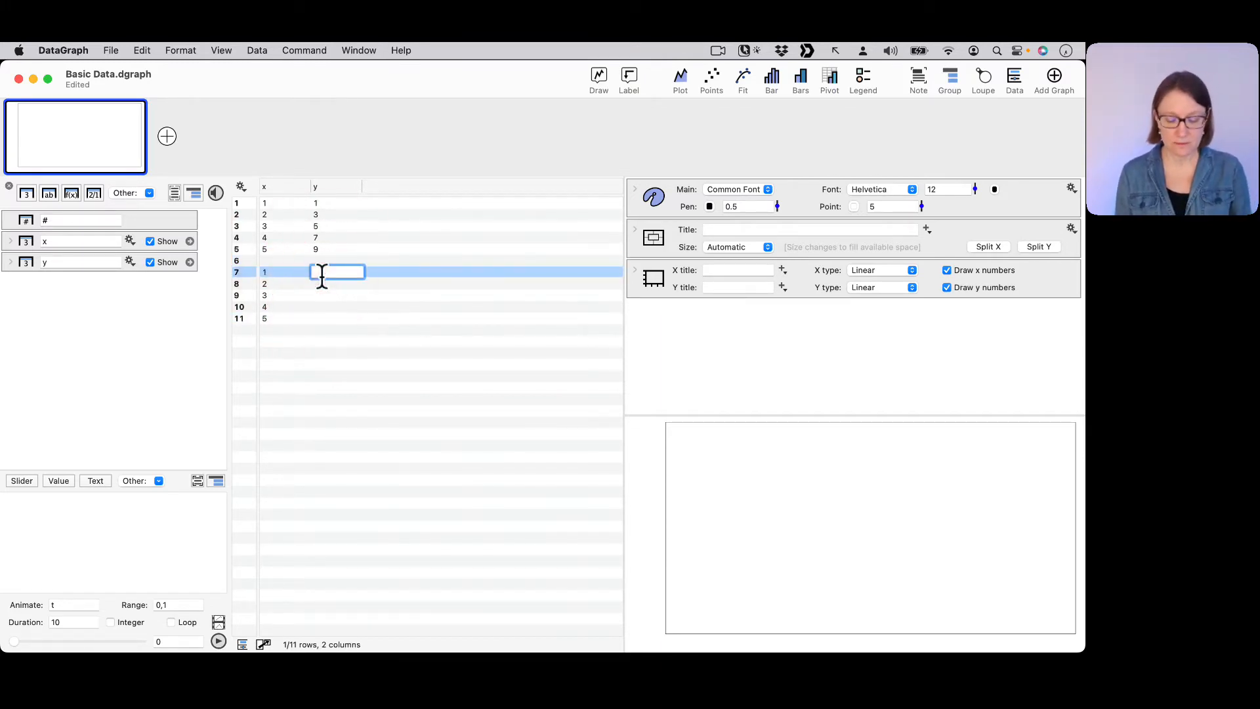
text(2)
key(Return)
text(4)
key(Return)
text(6)
key(Return)
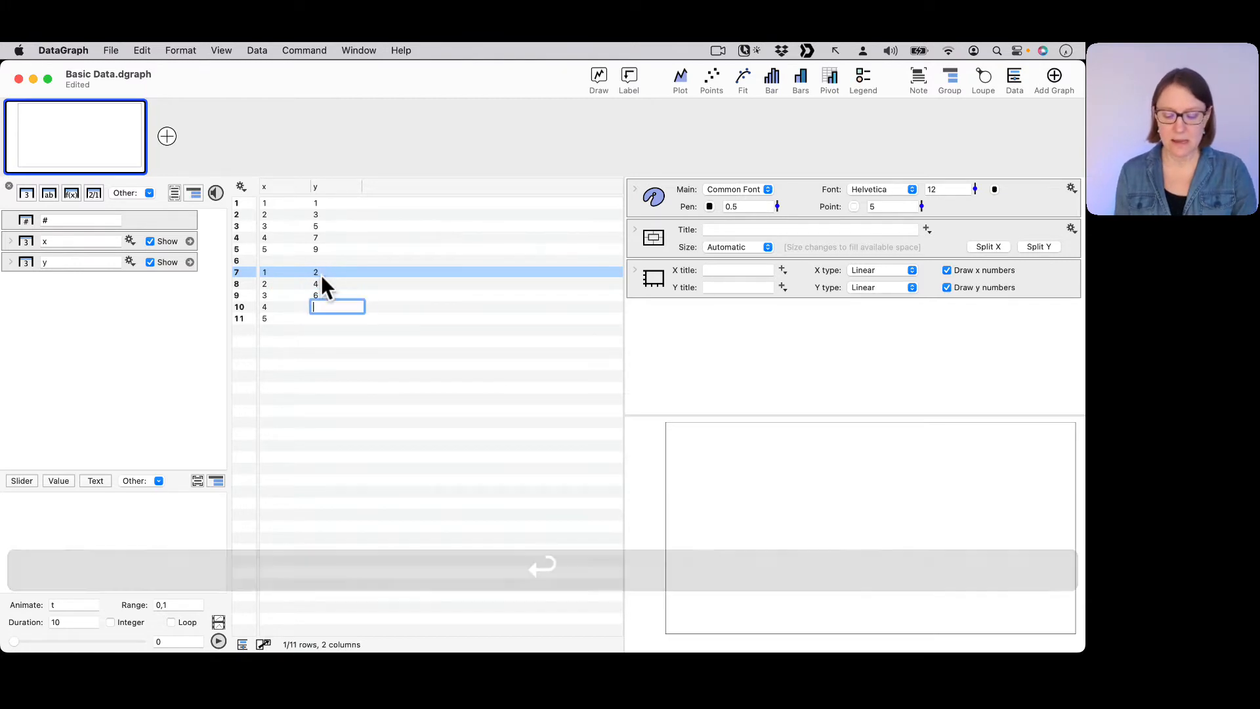
text(8)
key(Return)
text(10)
key(Return)
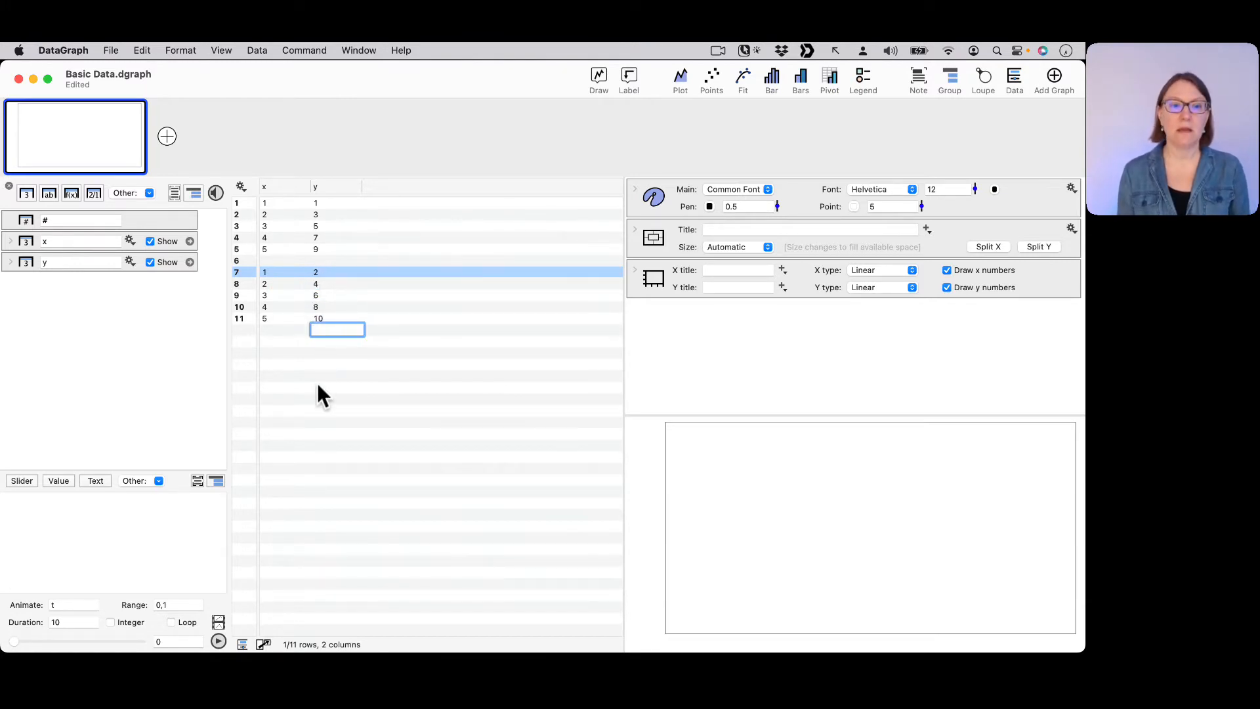
click(319, 387)
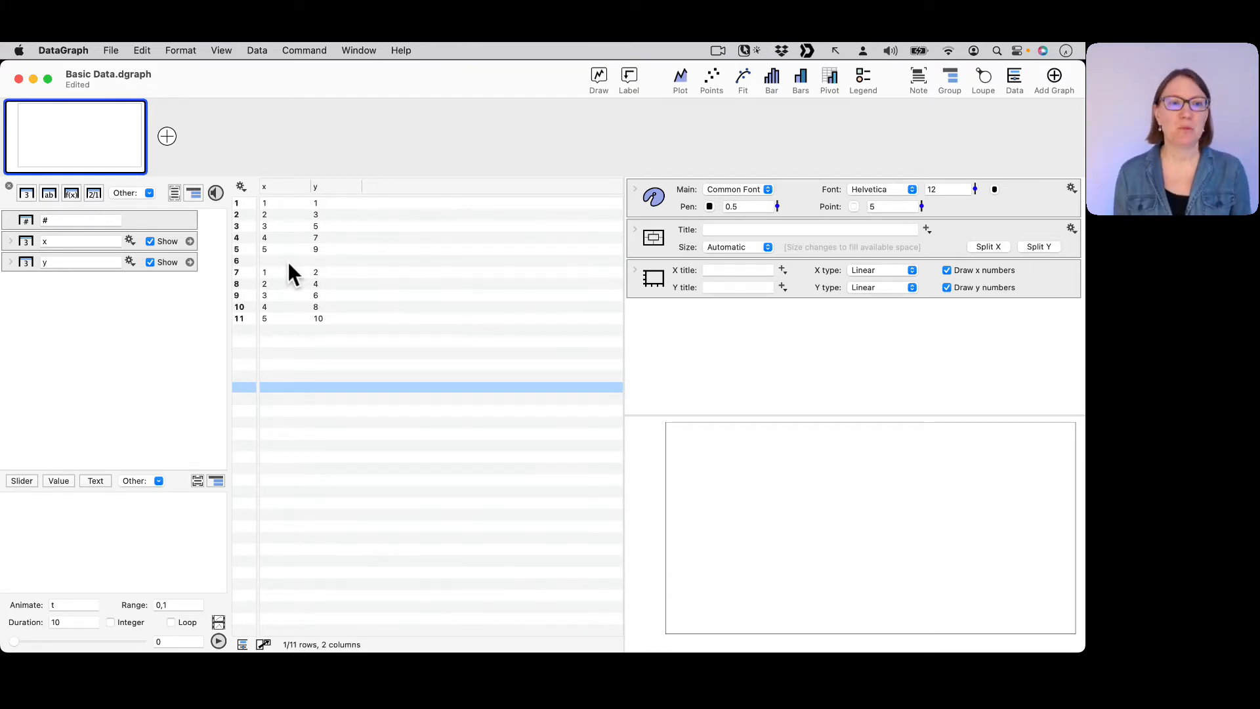
Select rows 1 to 11 and move them all down by one row to leave an empty first row.
click(295, 203)
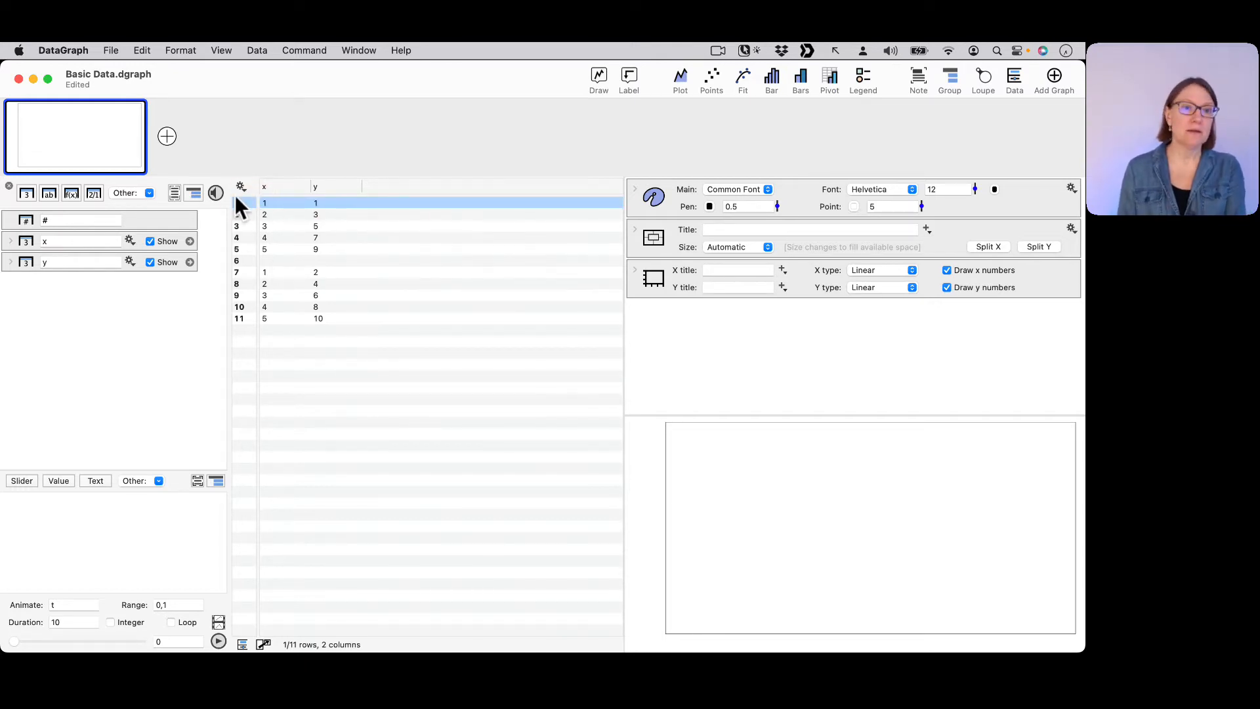
click(282, 261)
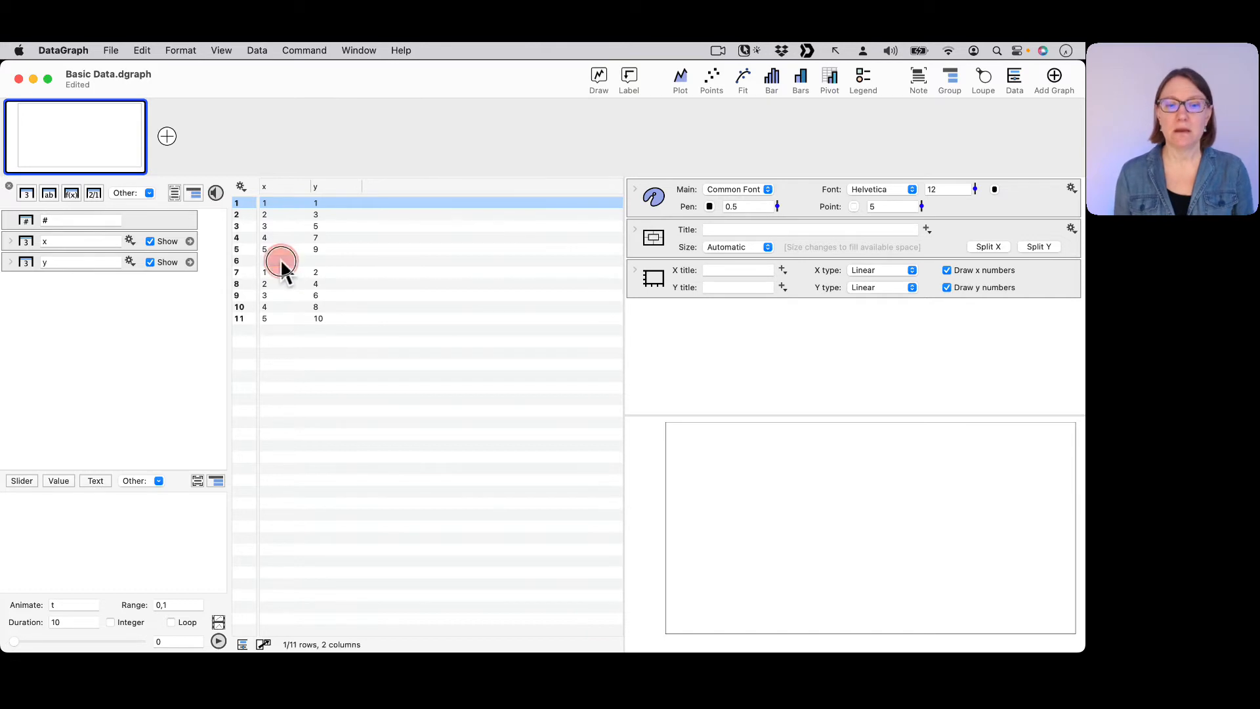
click(286, 203)
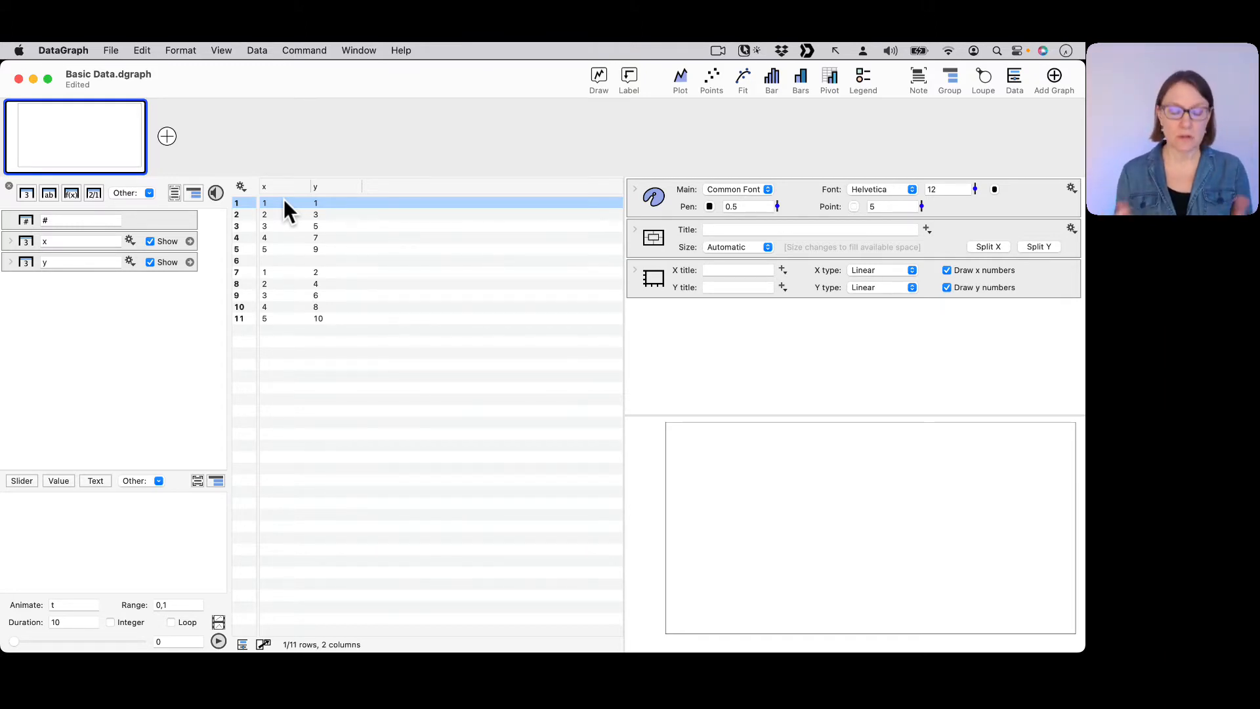
shift+click(282, 317)
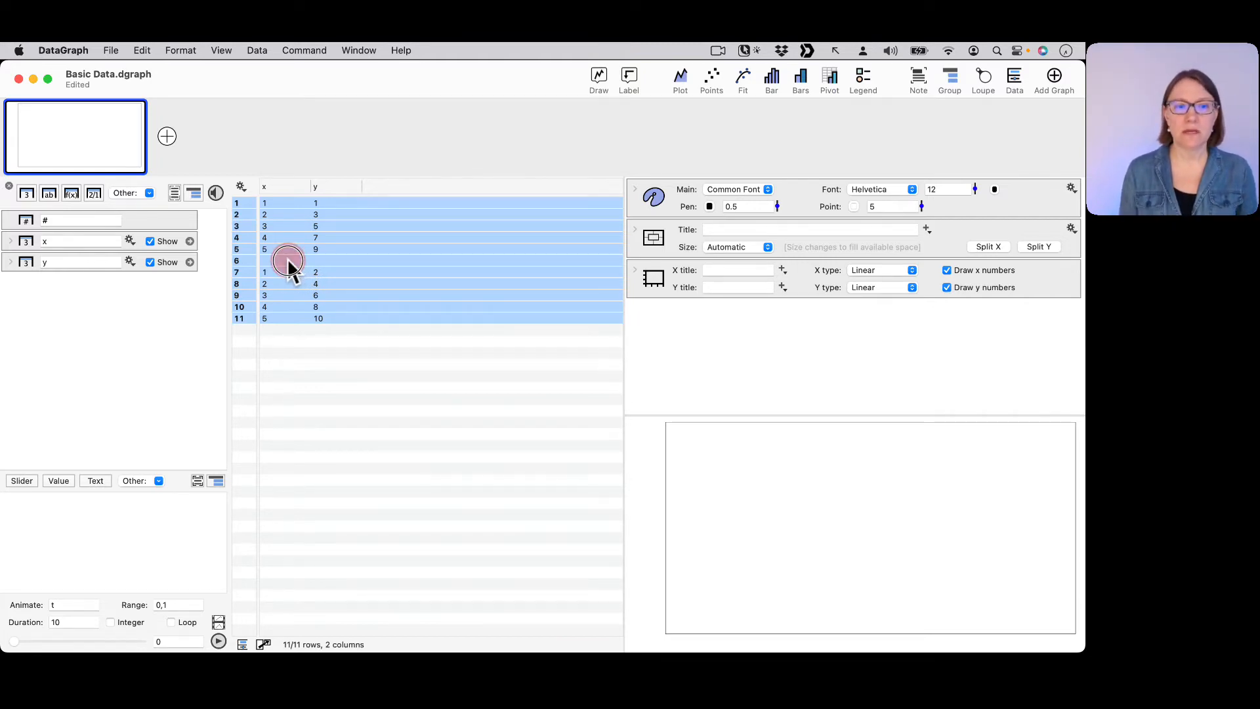
drag(289, 262, 340, 340)
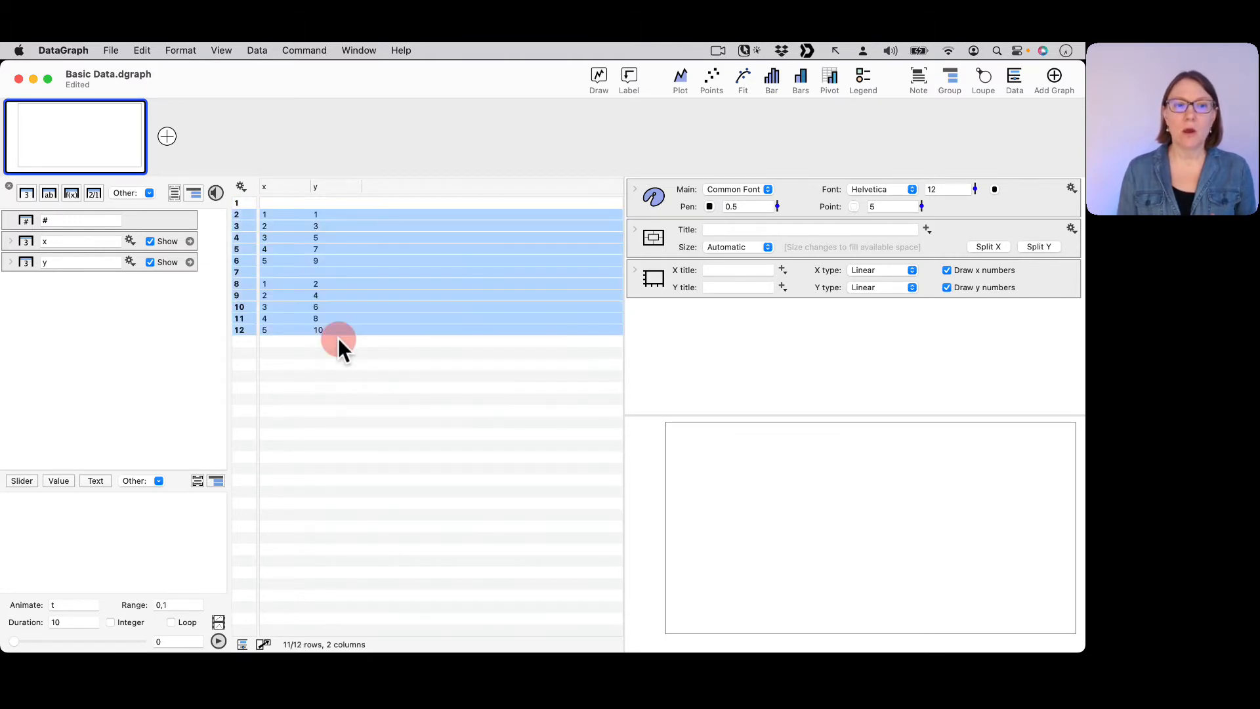
click(334, 386)
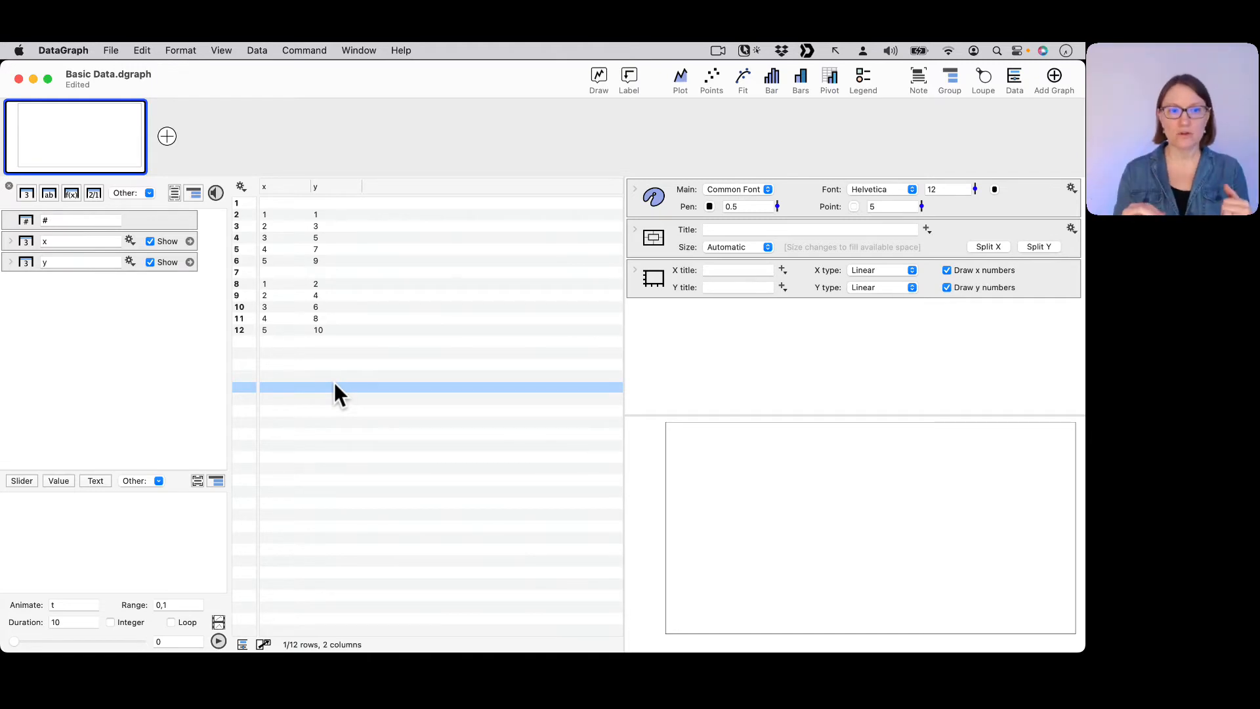
Label the first data block by entering Control in row 1 of the x column.
double_click(270, 203)
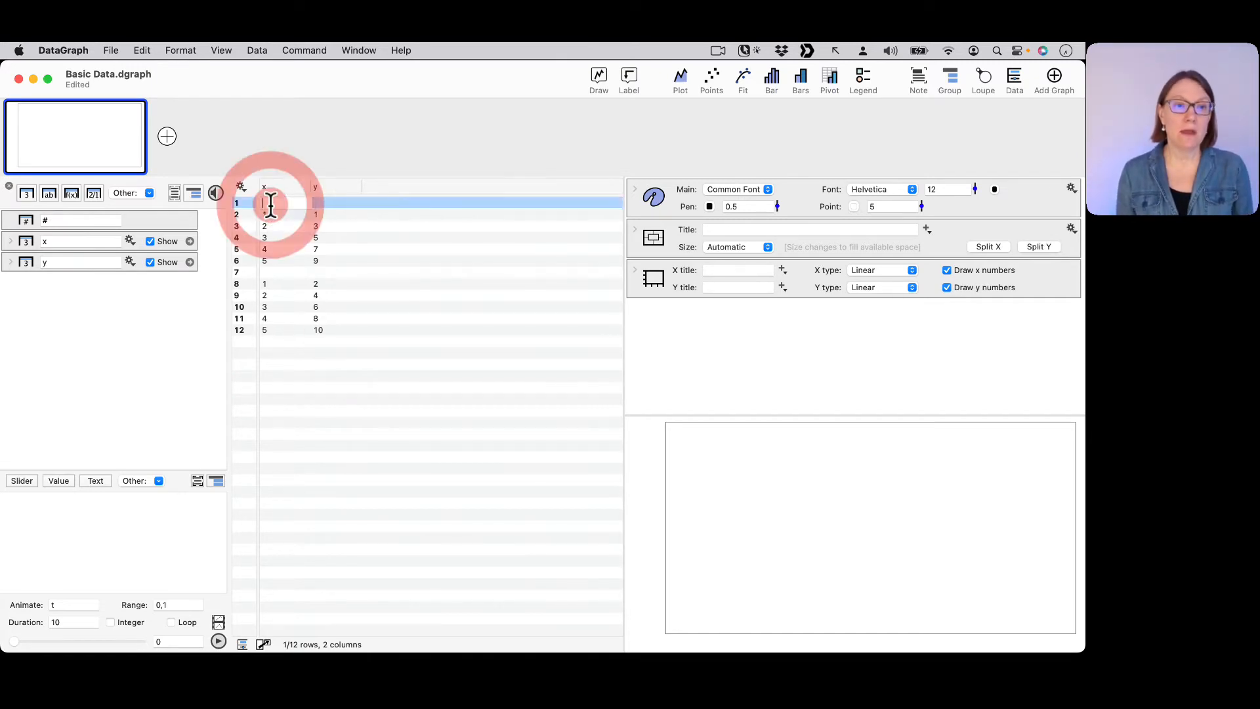
text(C)
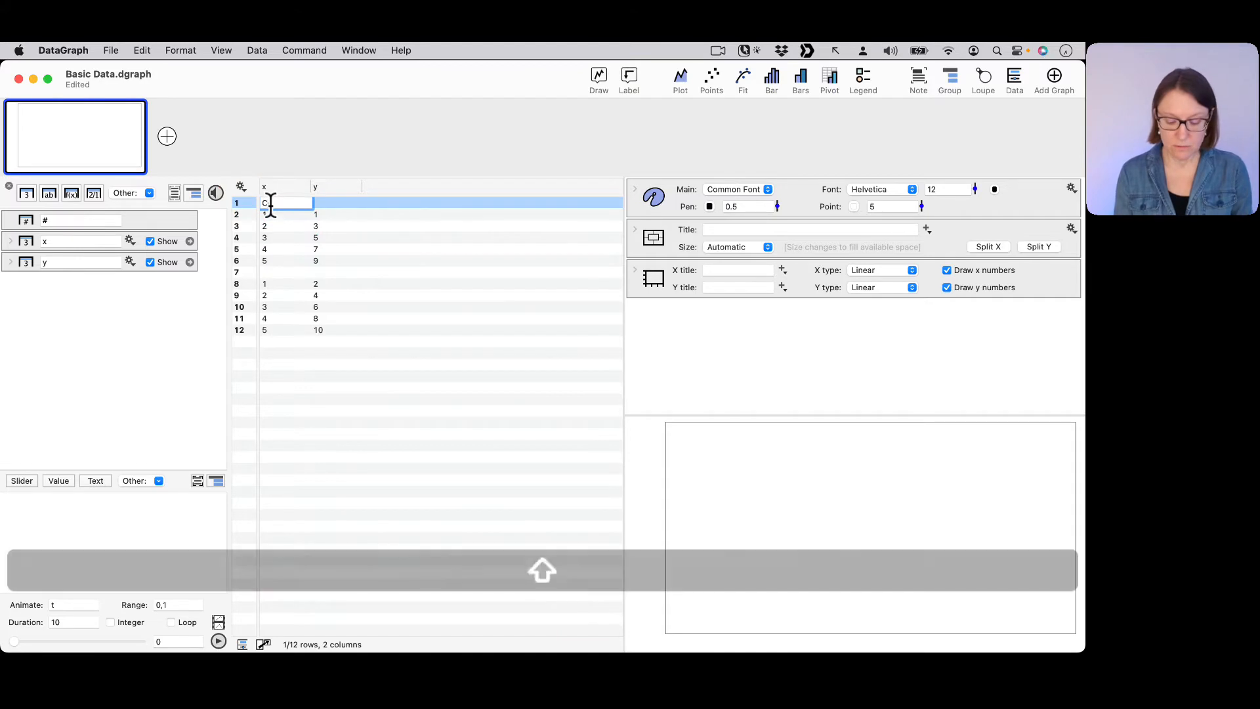
text(ontrol)
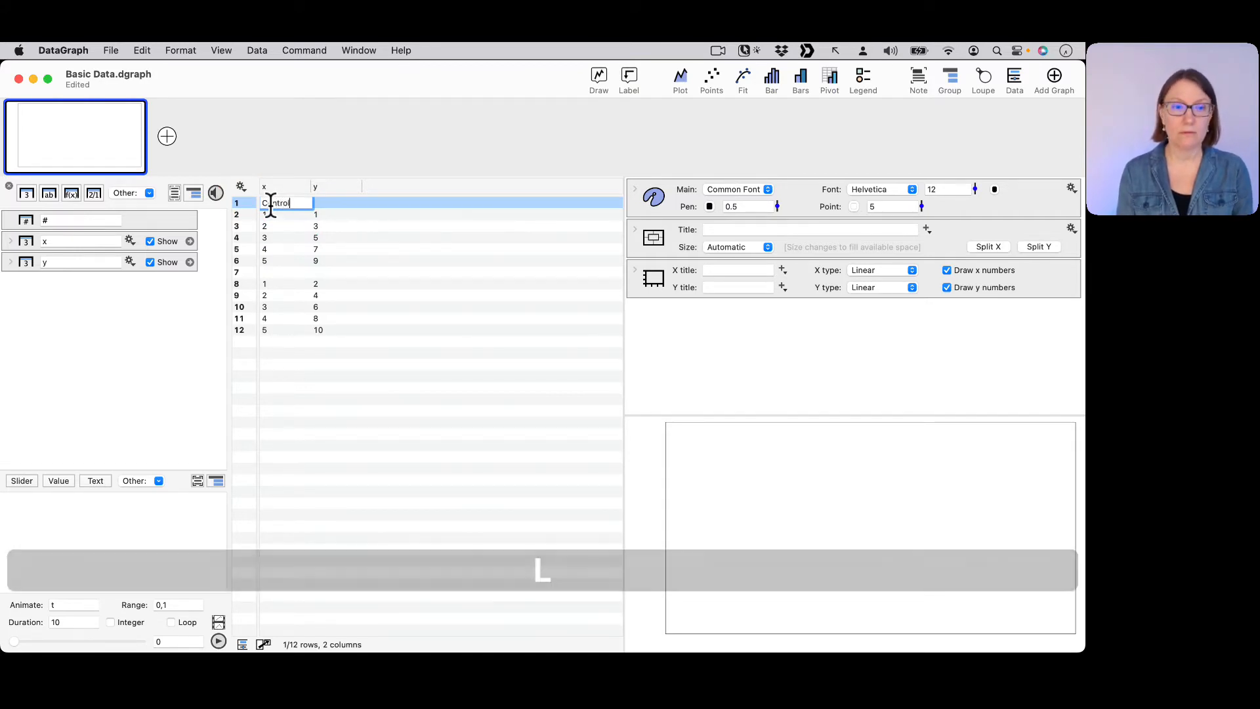
key(Return)
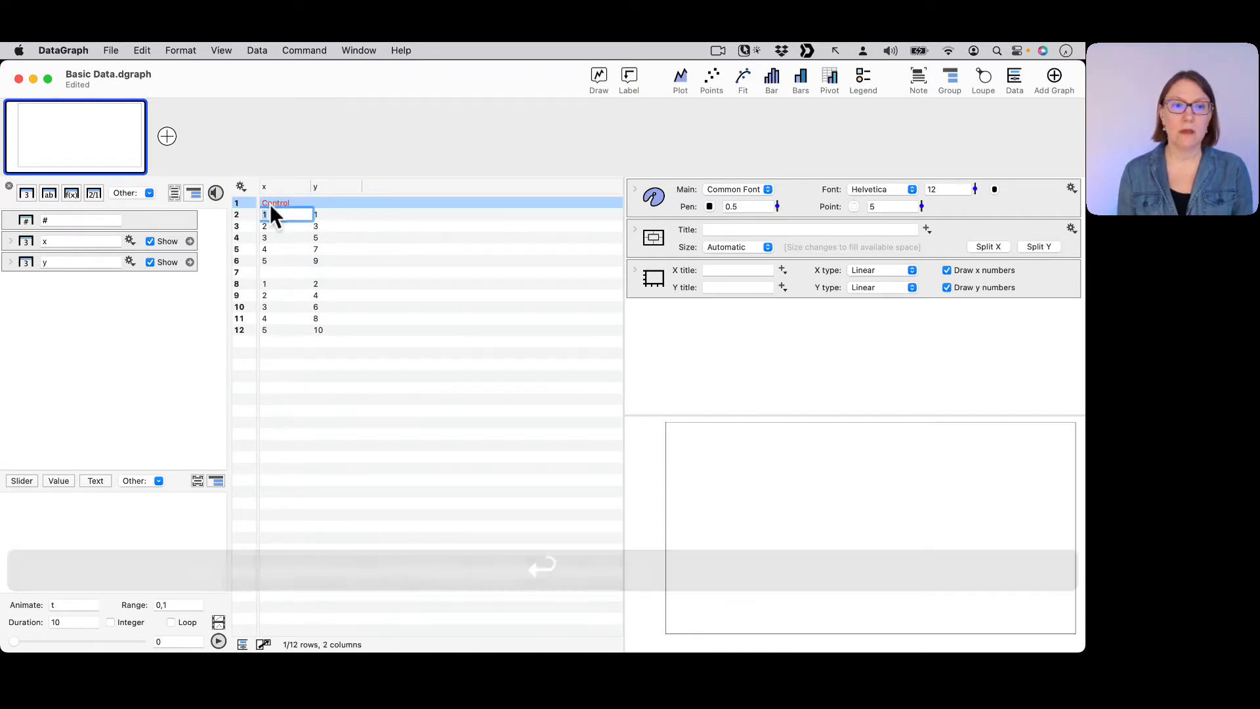
Label the second data block by entering Experiment in row 7 of the x column.
double_click(273, 270)
text(Ex)
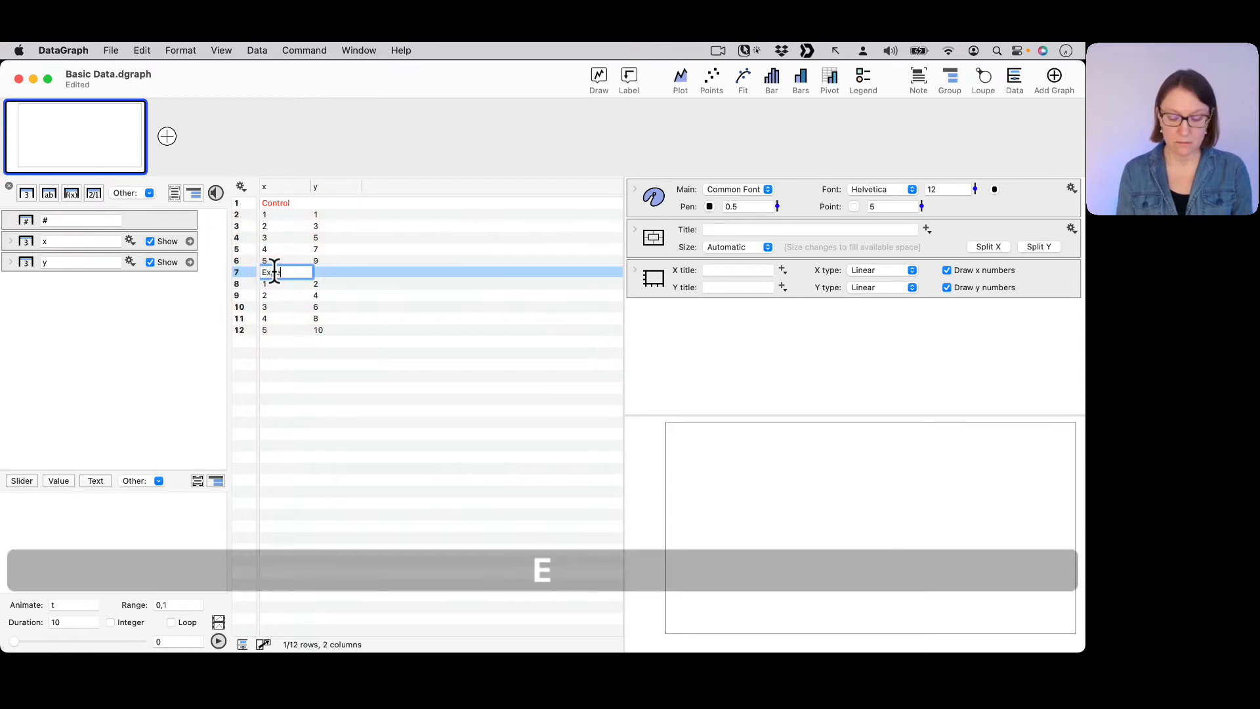
text(periment)
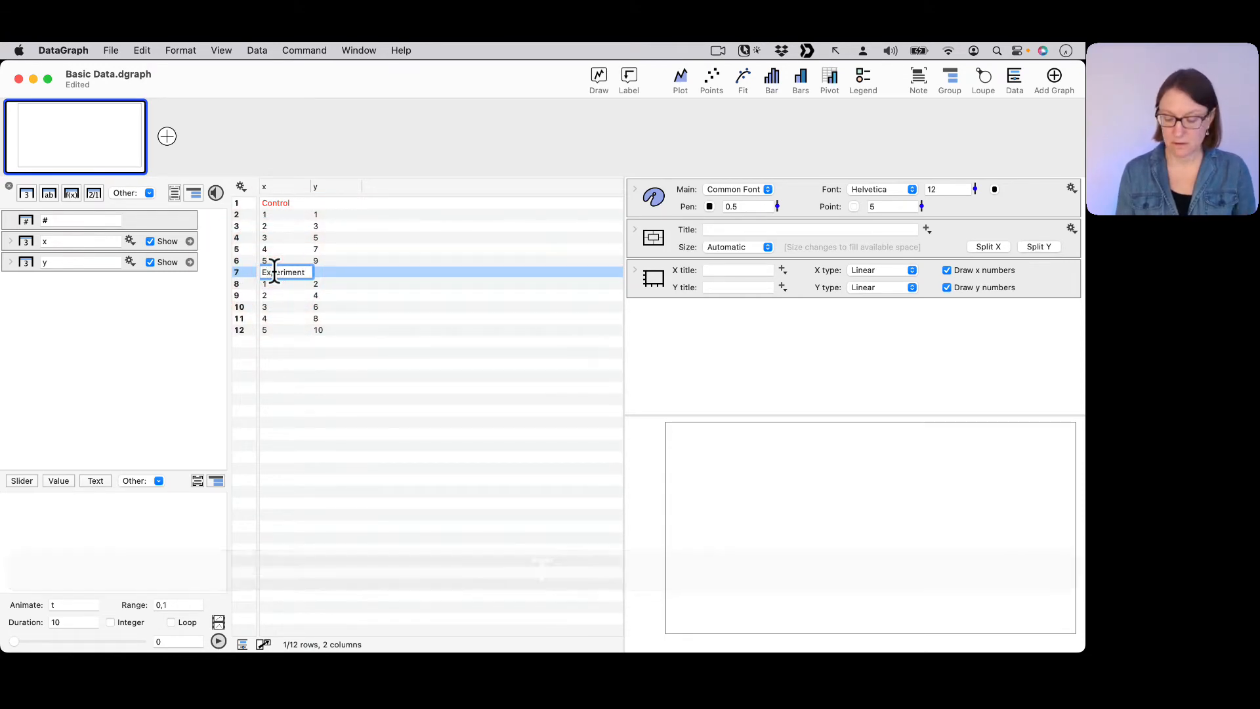
key(Return)
click(297, 374)
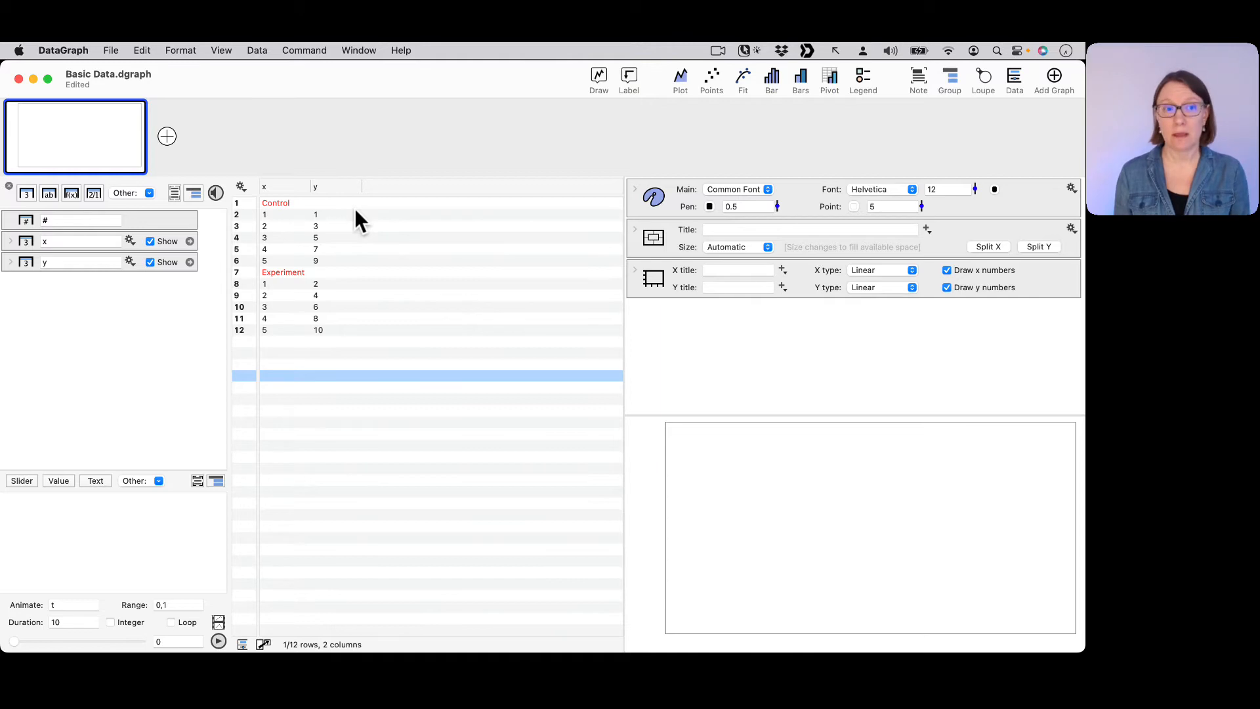
key(ctrl+a)
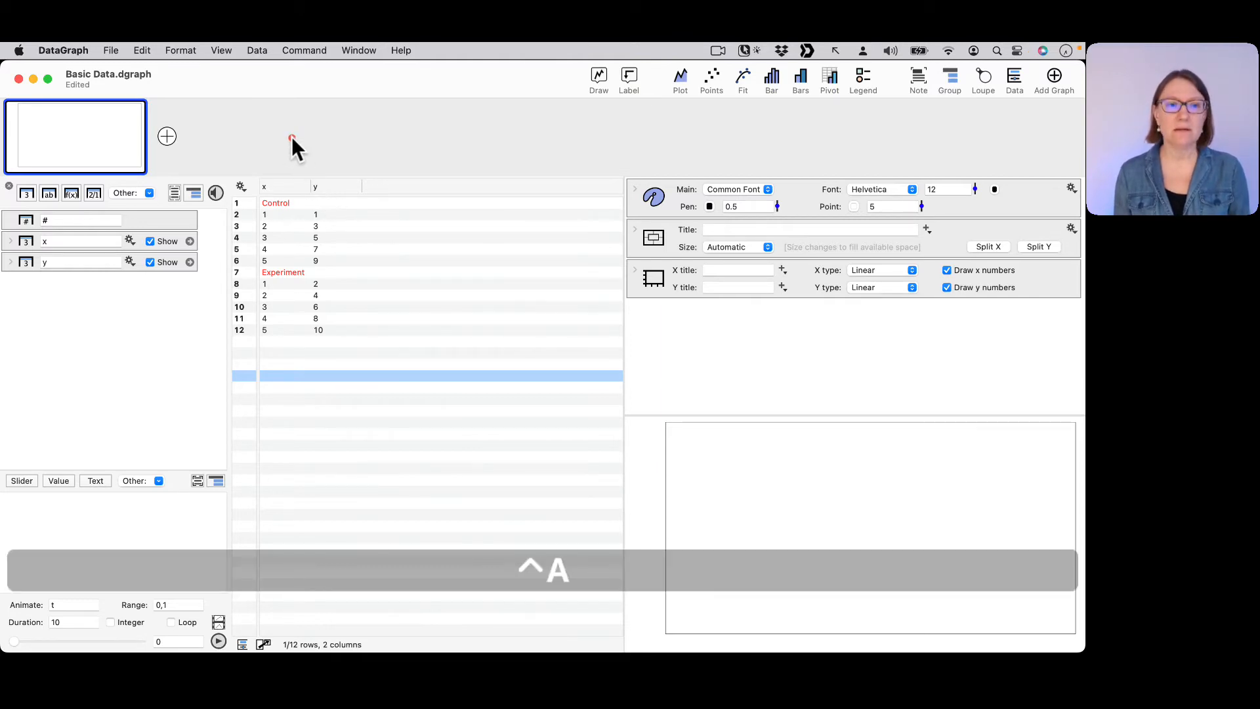
click(322, 186)
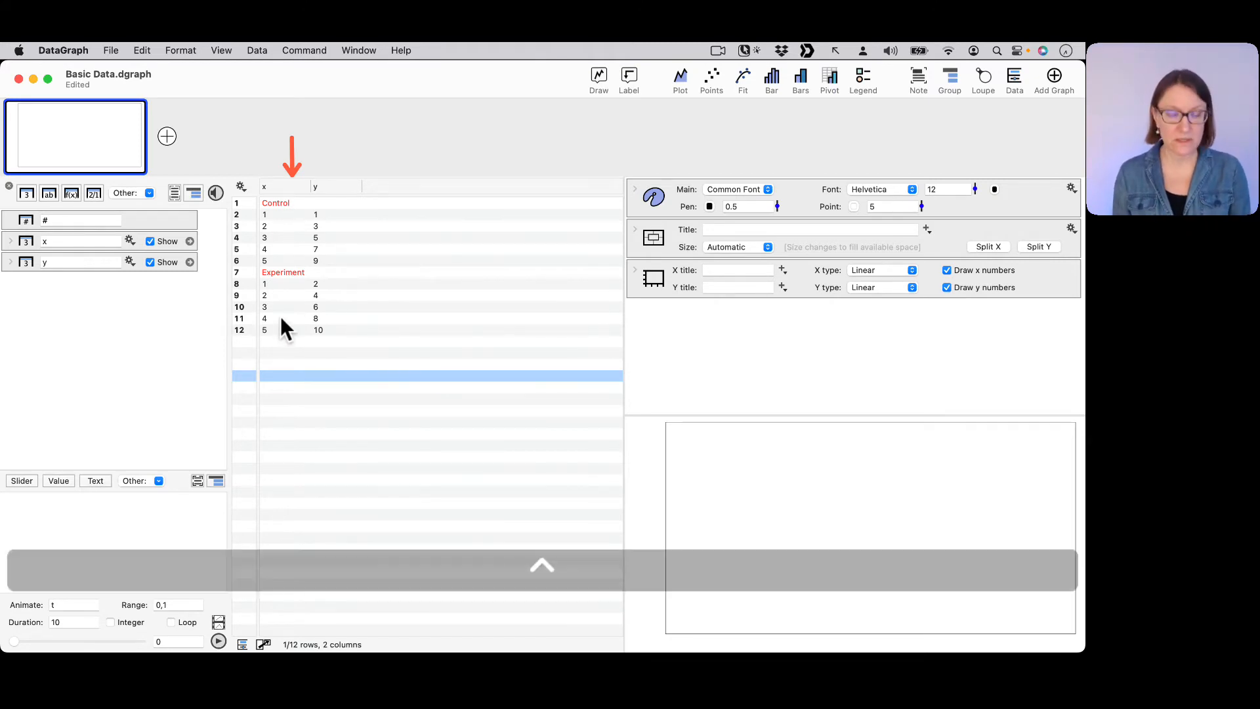
key(ctrl+a)
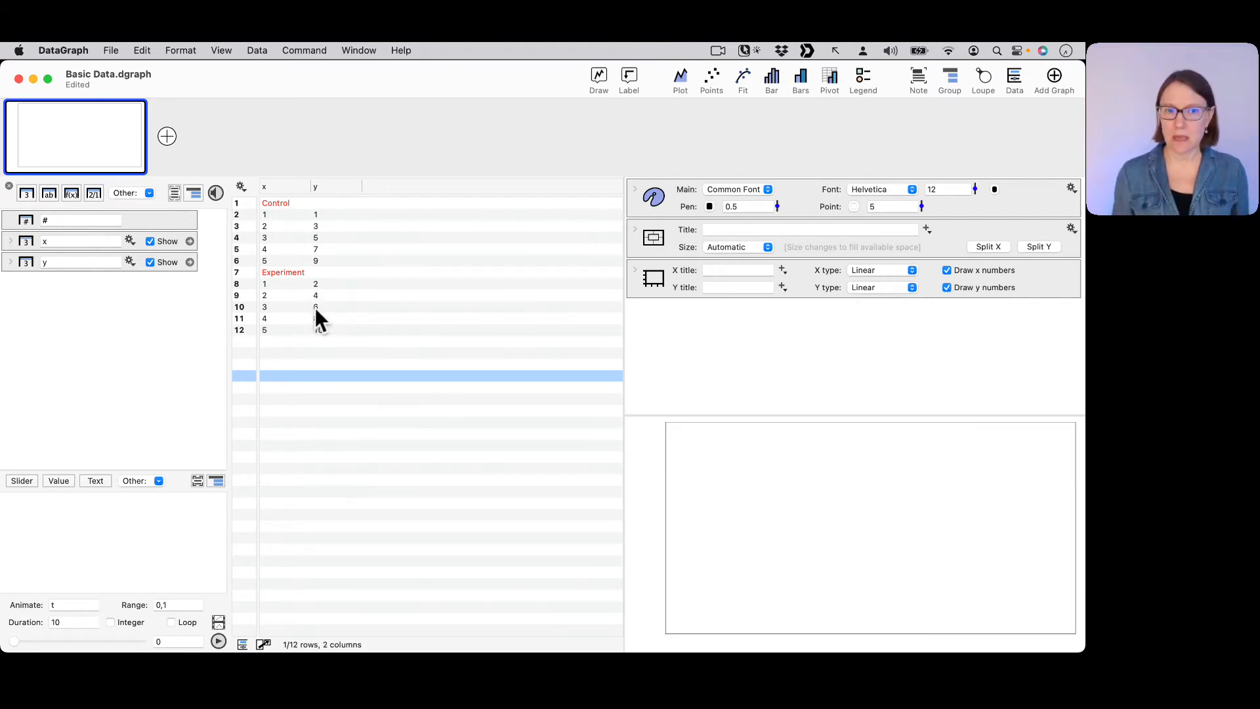
click(276, 187)
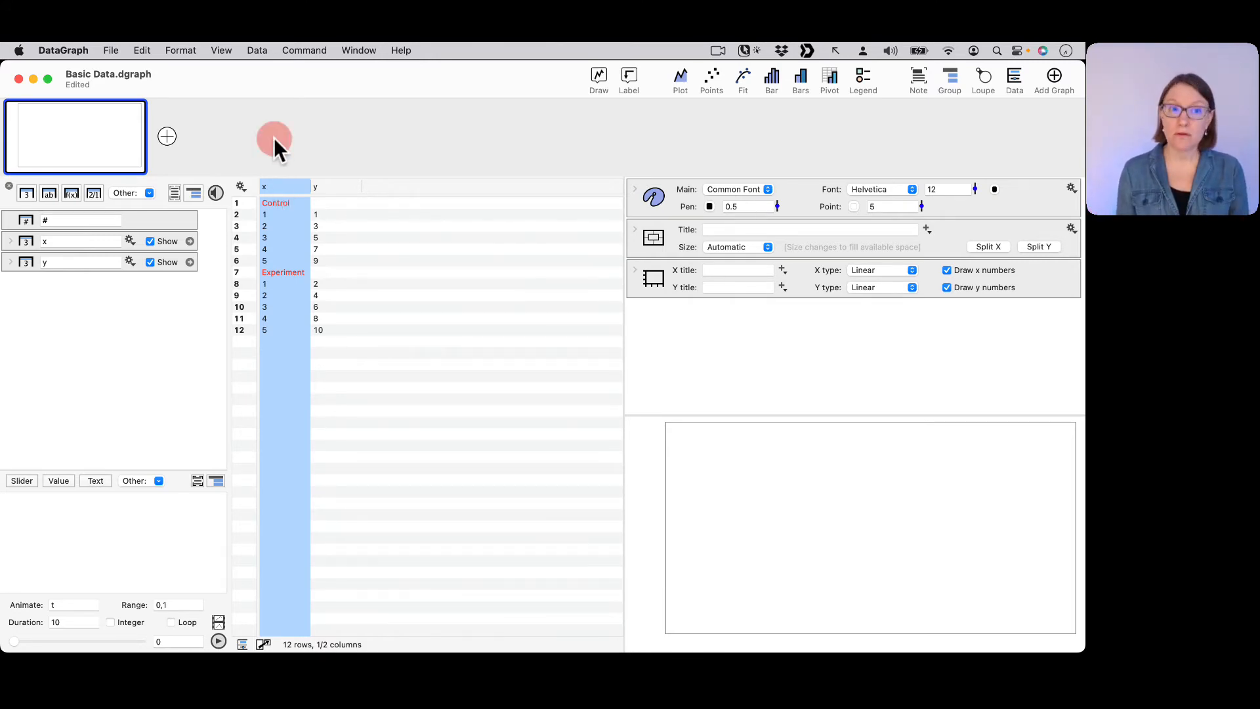
click(260, 50)
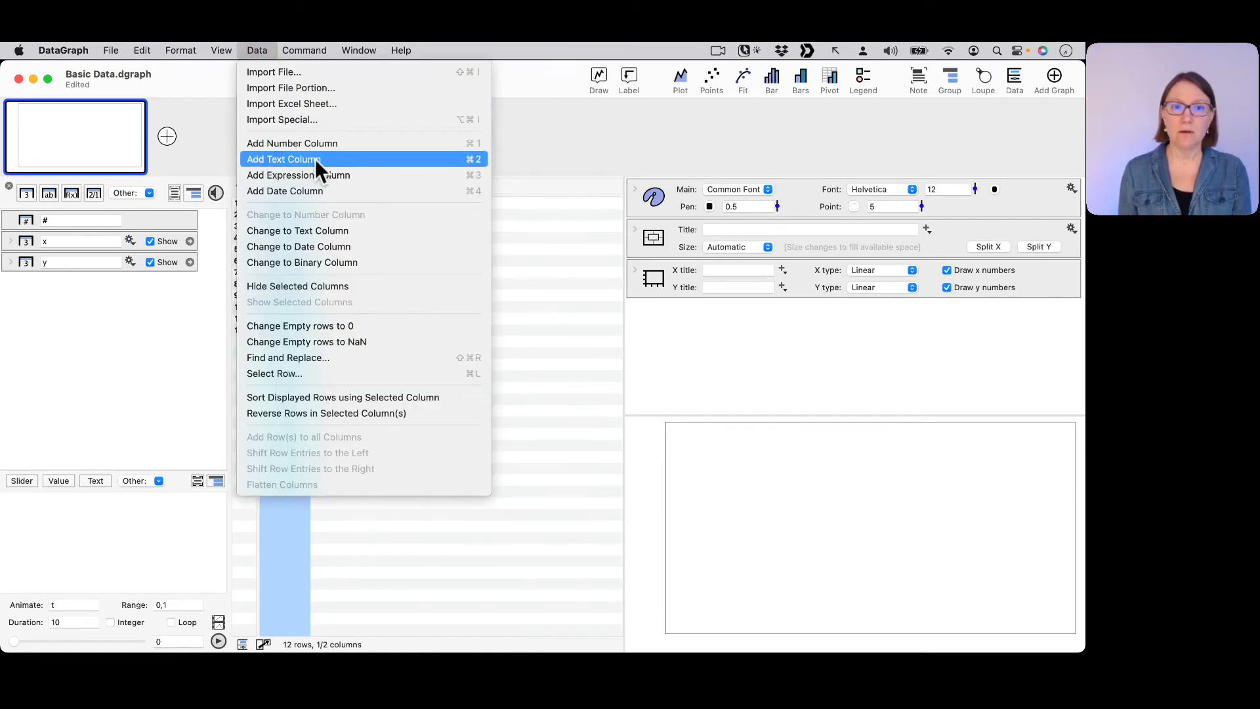
click(119, 298)
click(50, 273)
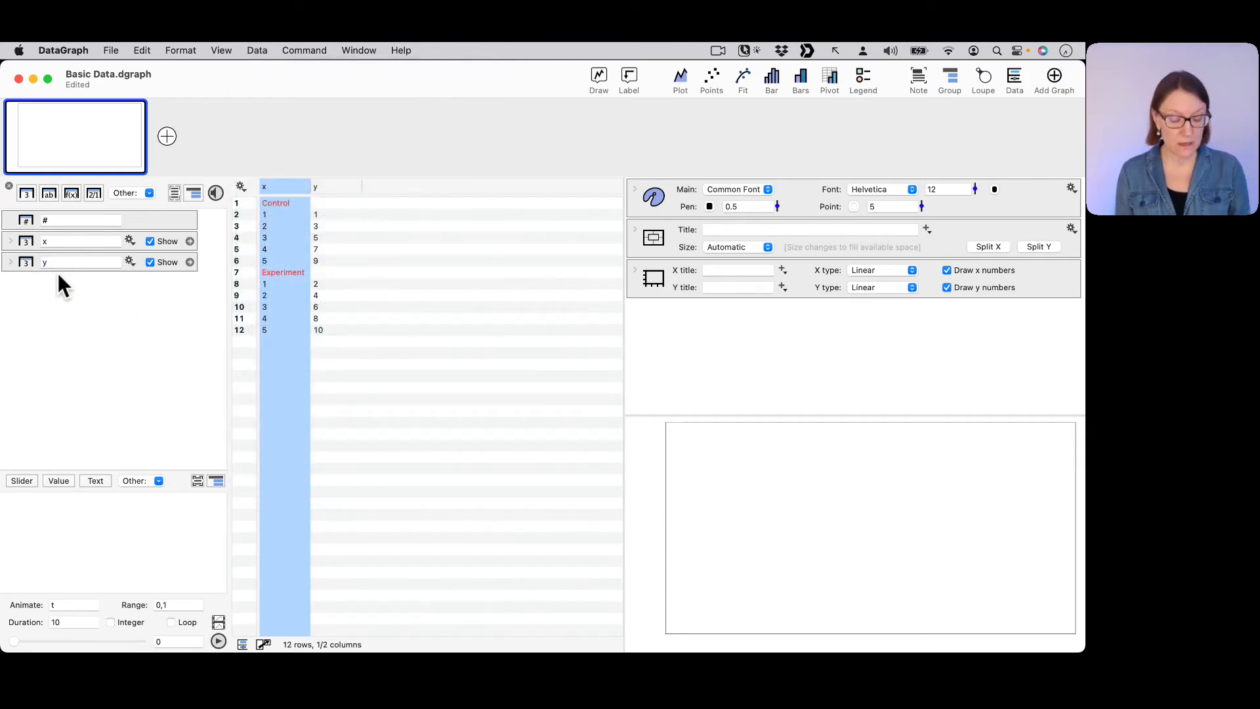
key(ctrl+a)
drag(51, 303, 48, 207)
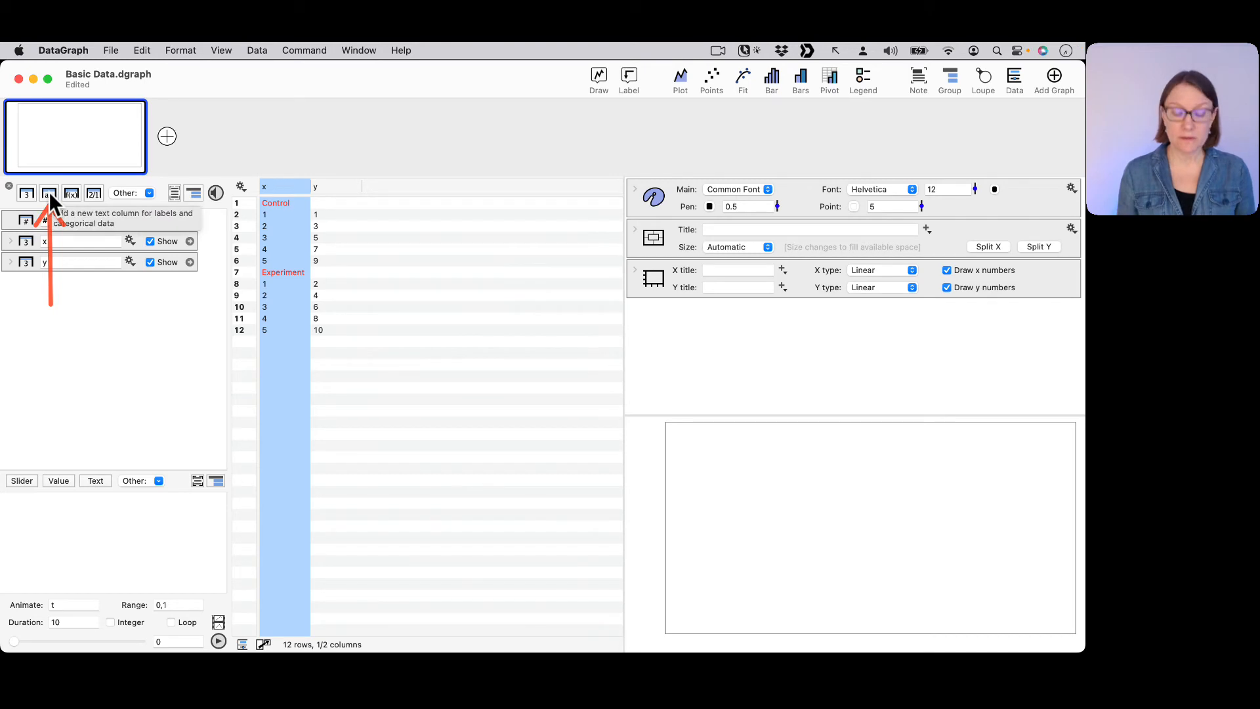
Add a new unnamed text column and place it before the x column.
key(ctrl)
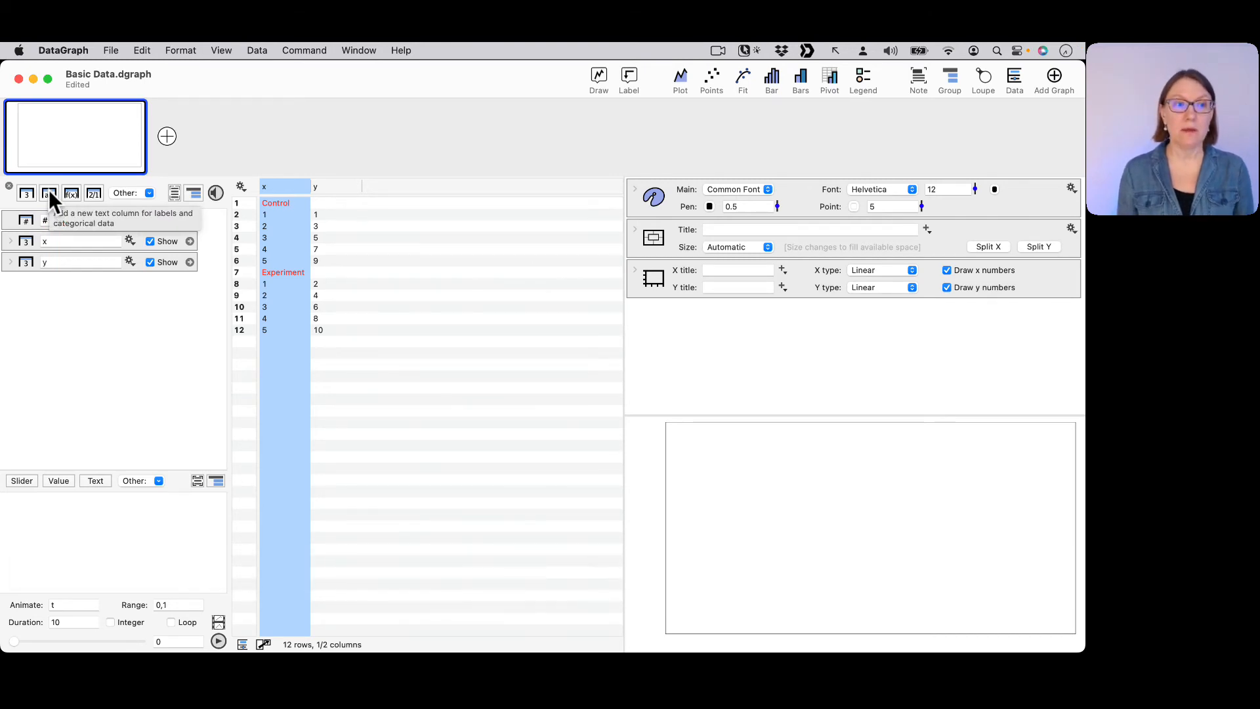
click(49, 191)
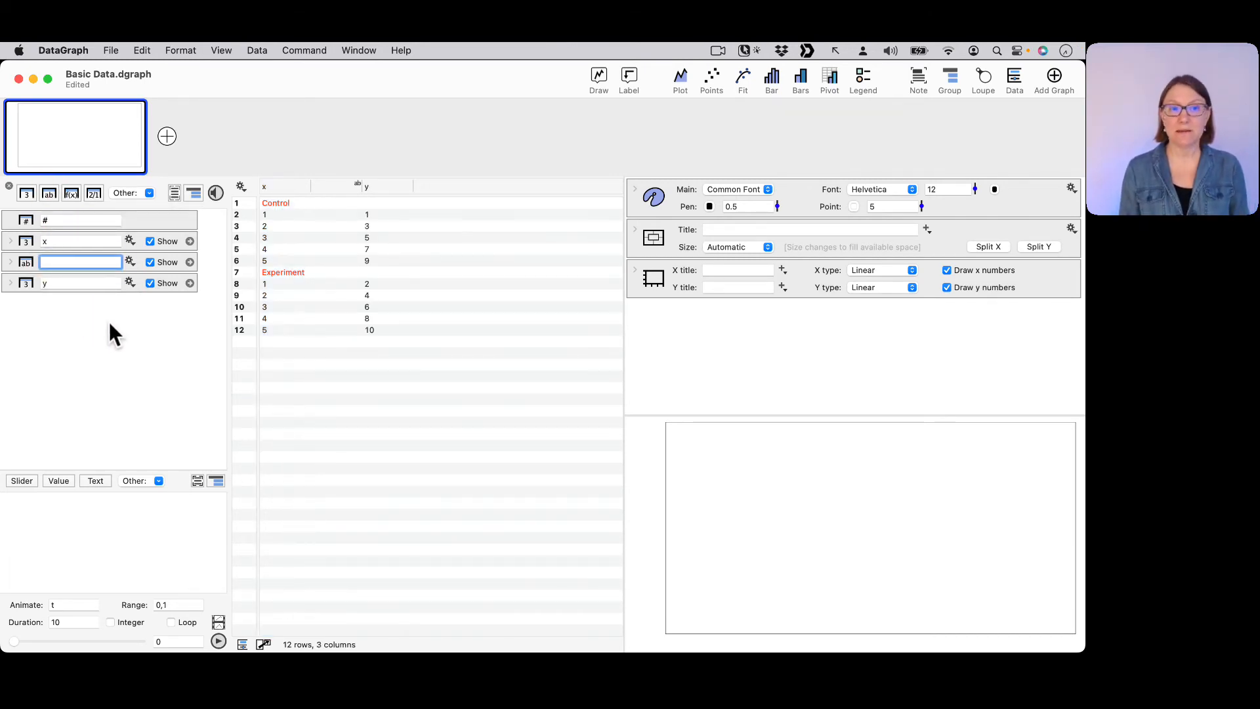
click(214, 324)
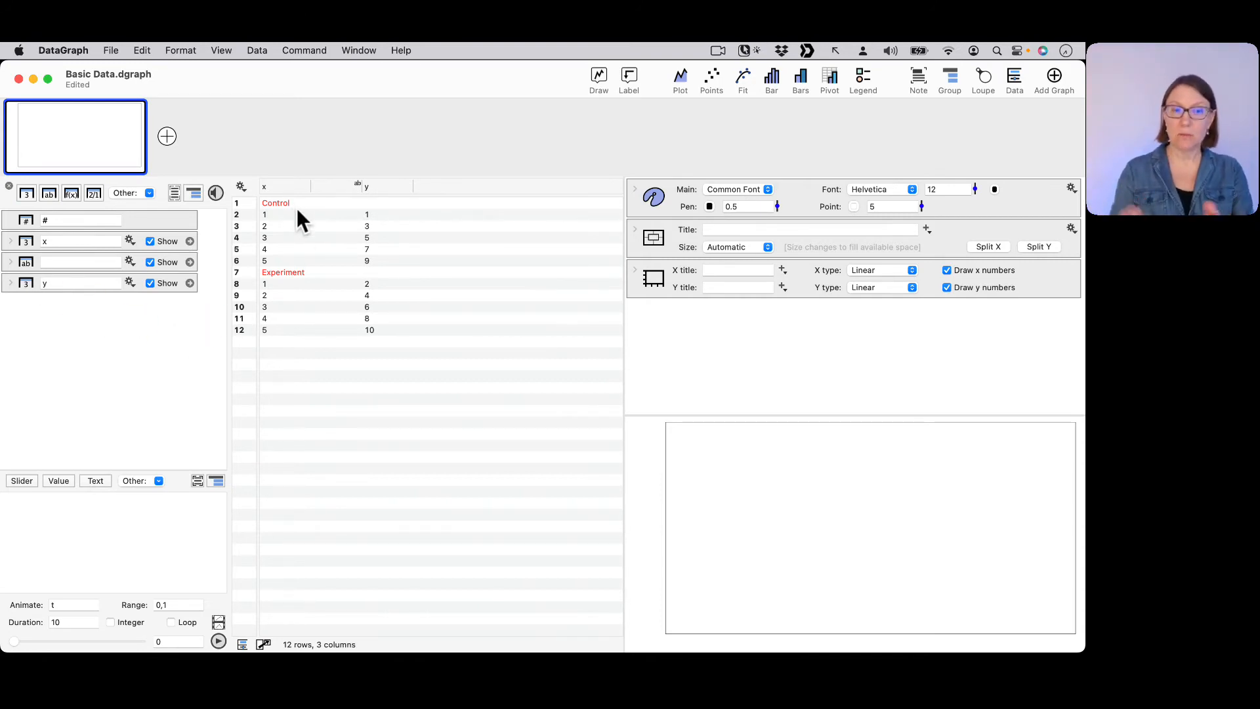
drag(337, 184, 270, 197)
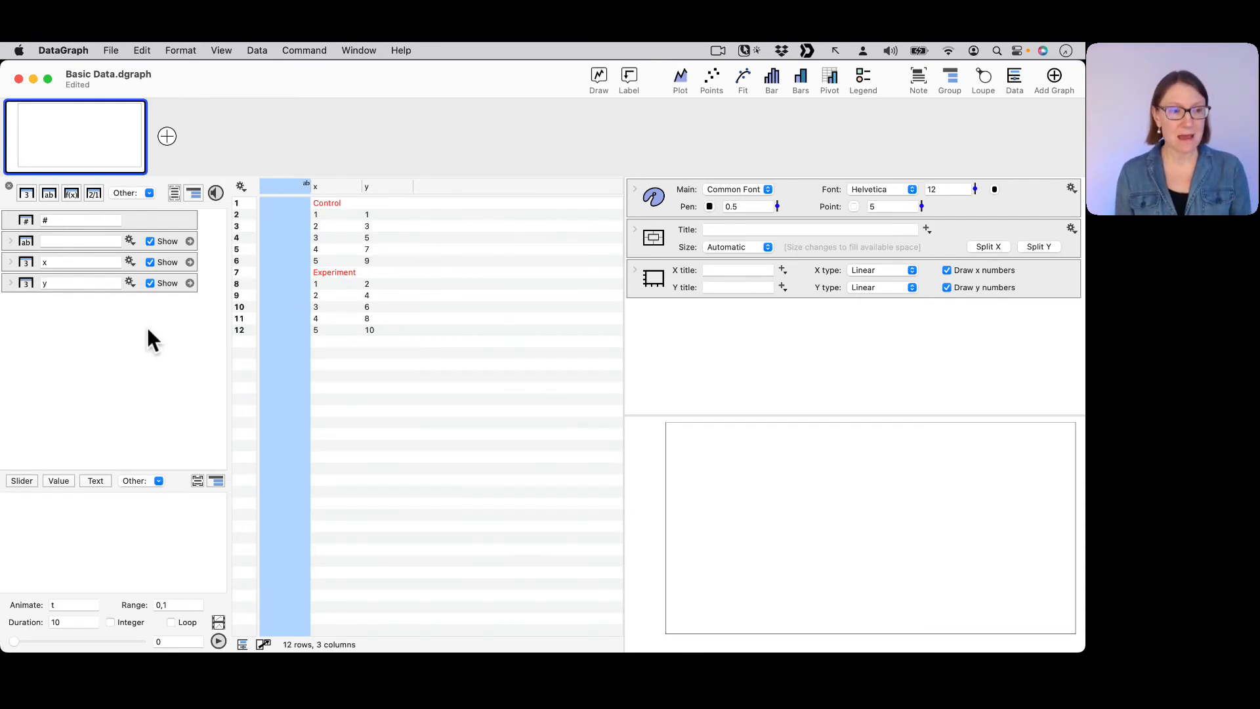
key(ctrl+a)
mouse_move(108, 355)
mouse_down()
mouse_move(44, 246)
mouse_move(40, 263)
mouse_up()
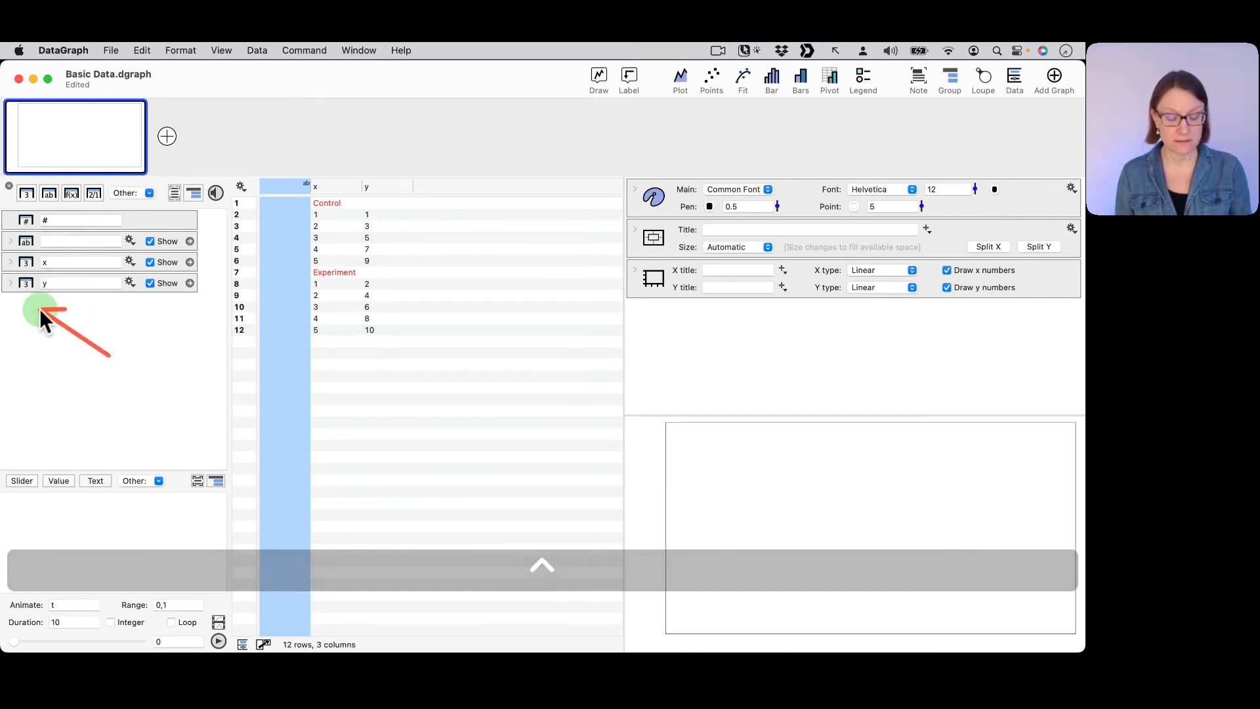
key(ctrl+x)
click(24, 242)
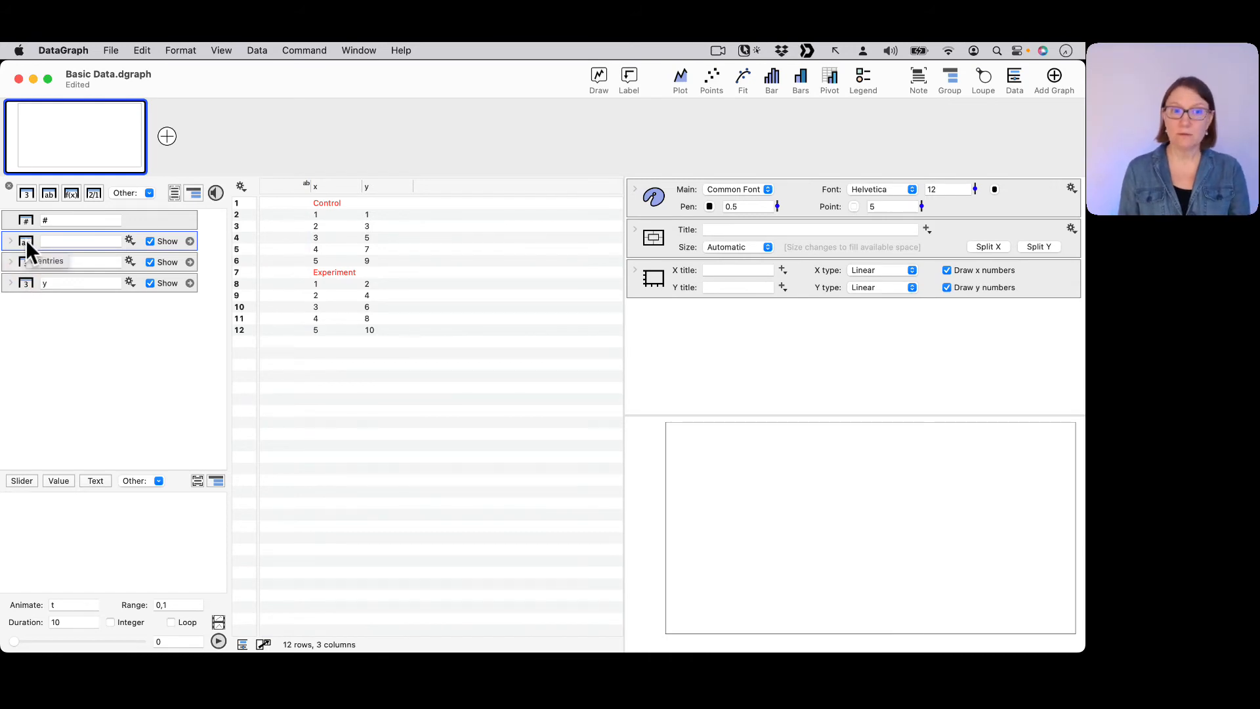
mouse_move(26, 239)
mouse_down()
mouse_move(29, 294)
mouse_move(19, 243)
mouse_up()
click(80, 400)
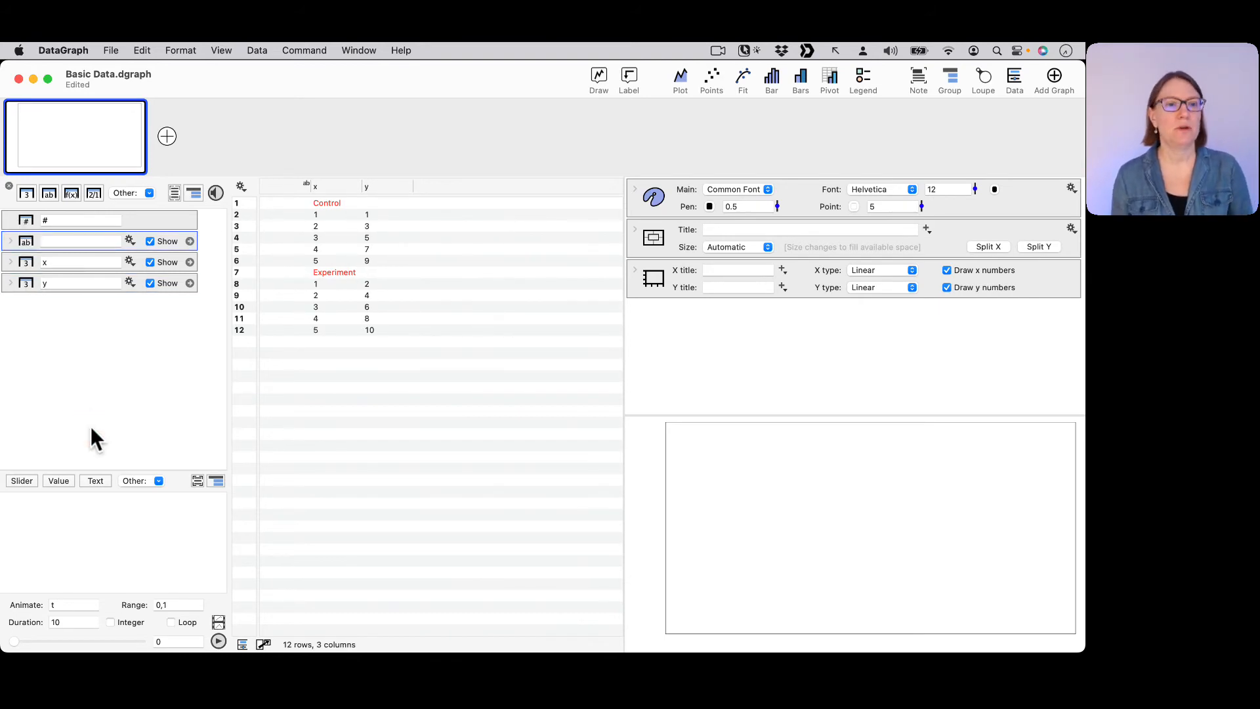
Move the Control label from row 1 of the x column to row 2 of the text column.
click(329, 203)
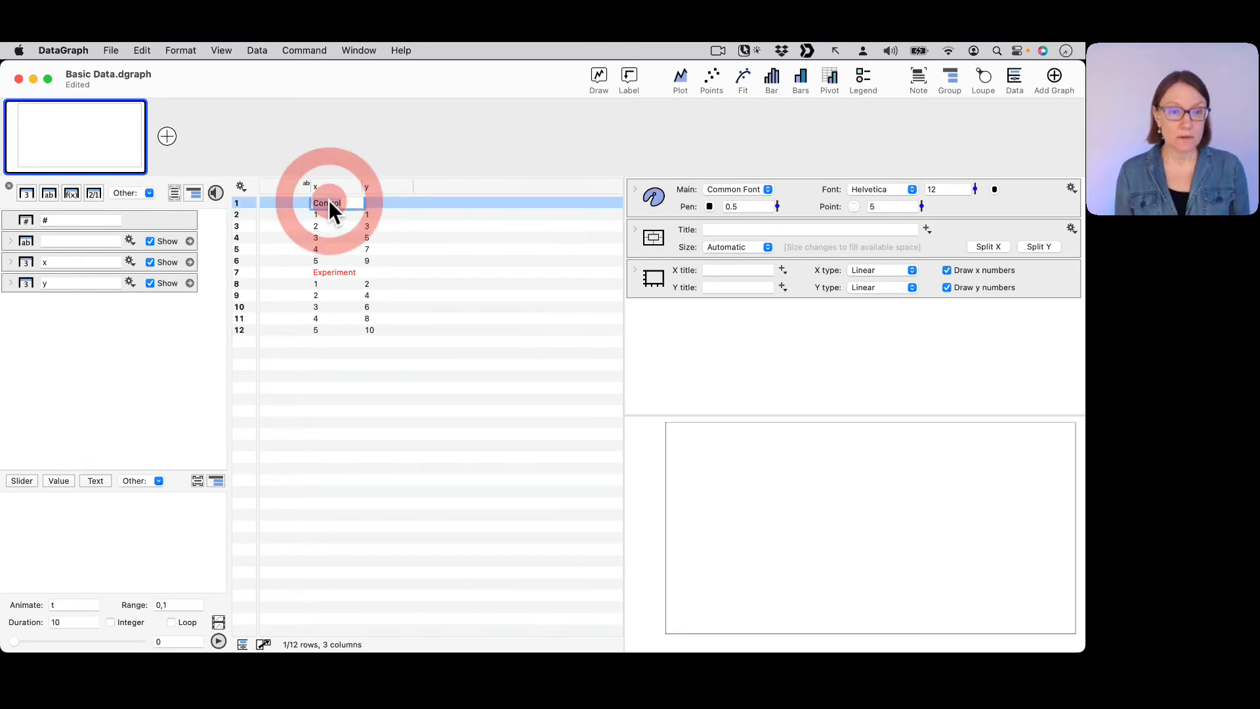
click(329, 202)
key(cmd+x)
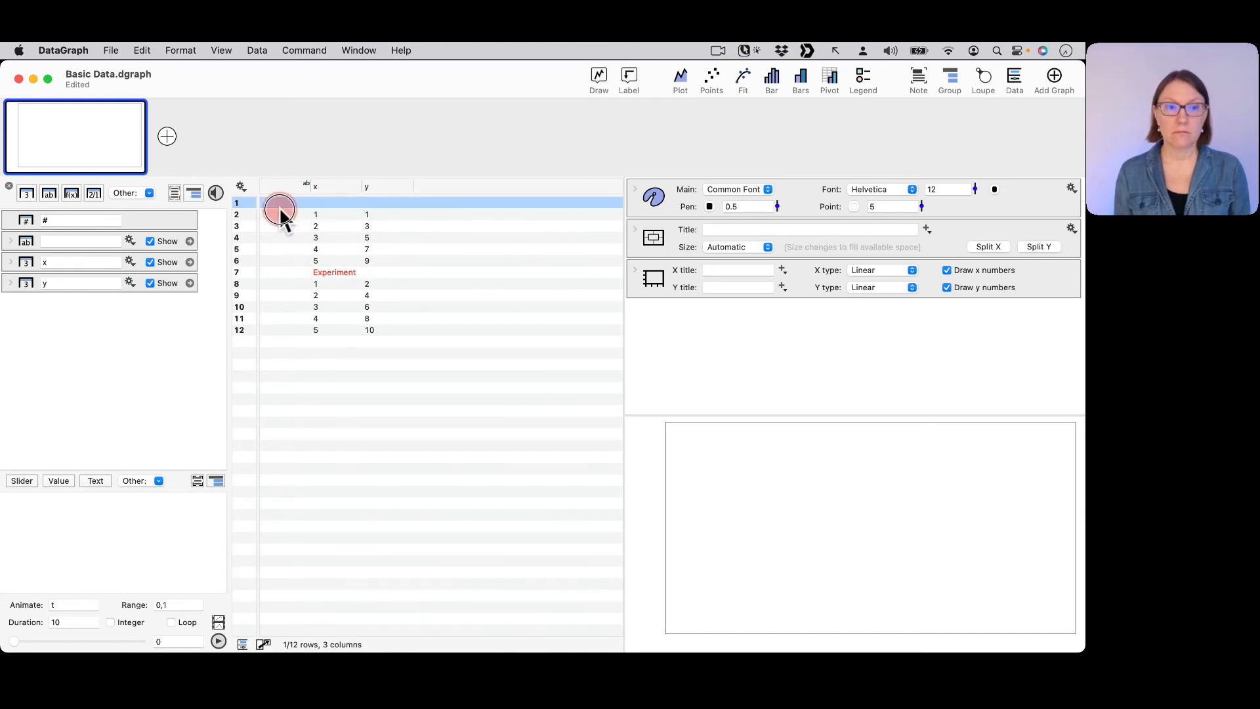
click(281, 214)
key(super+v)
Move the Experiment label from row 7 of the x column to row 8 of the text column.
click(288, 283)
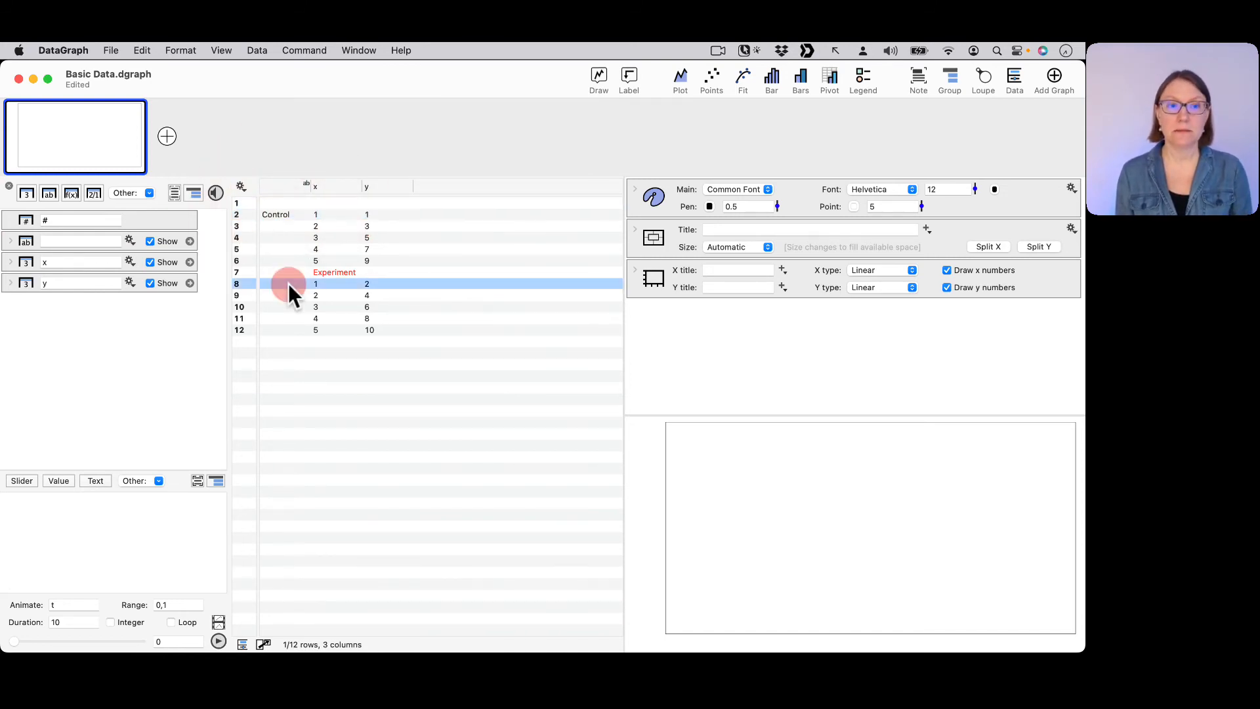
click(345, 274)
double_click(342, 274)
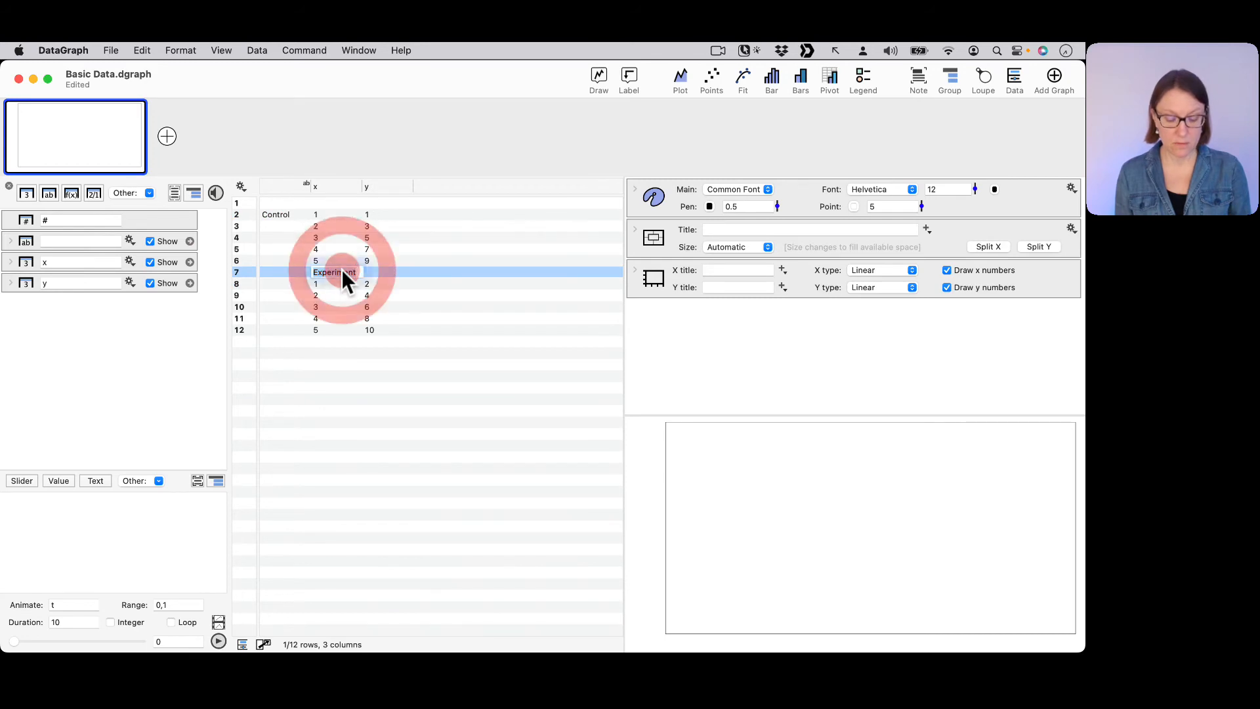
key(super+x)
click(275, 284)
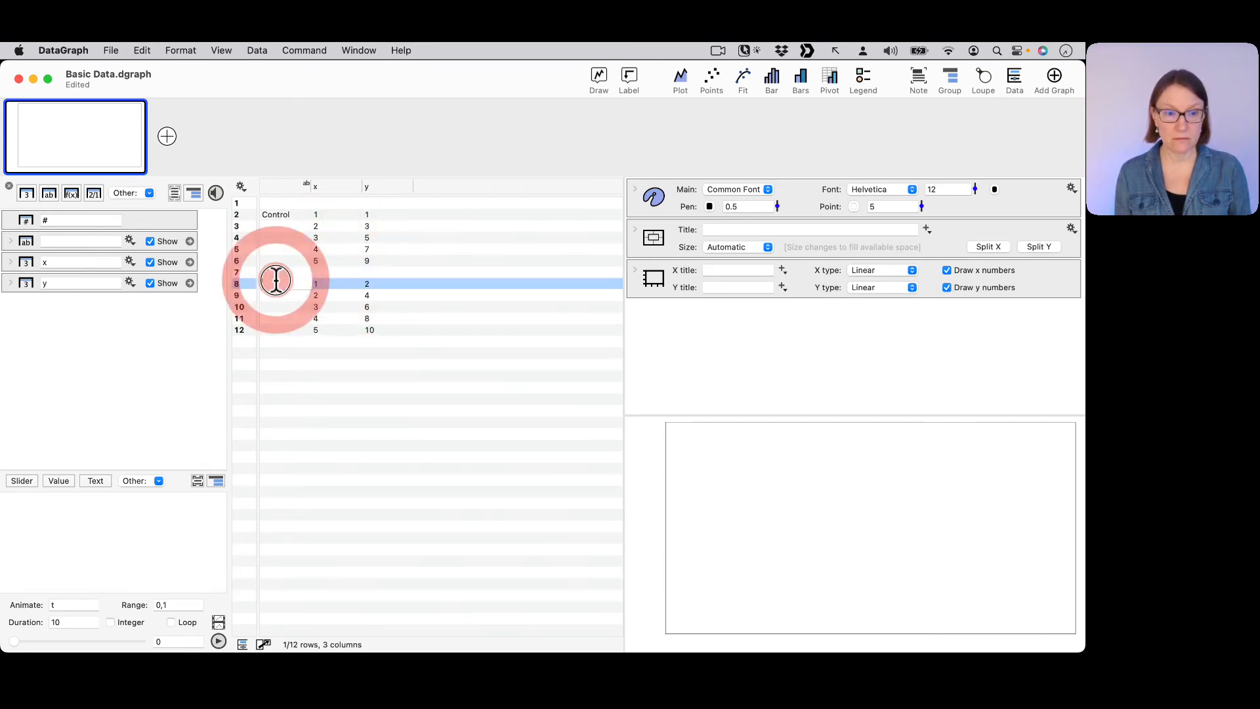
key(super+v)
click(280, 317)
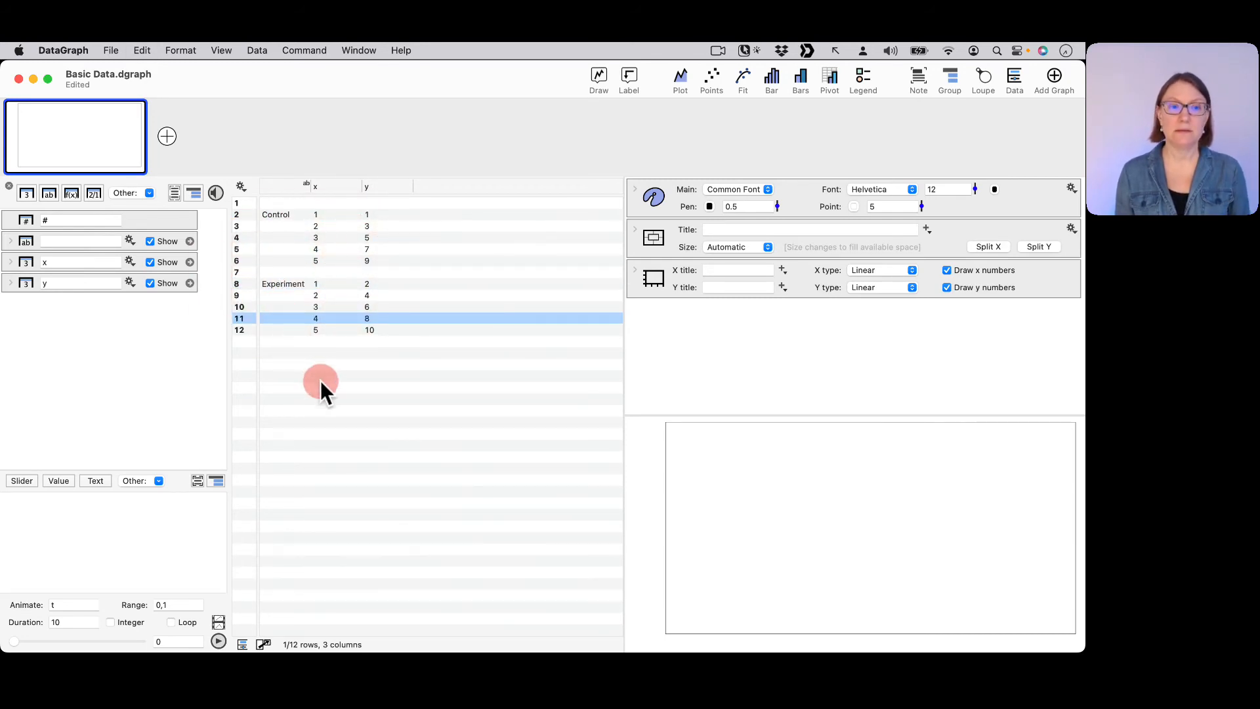
click(314, 386)
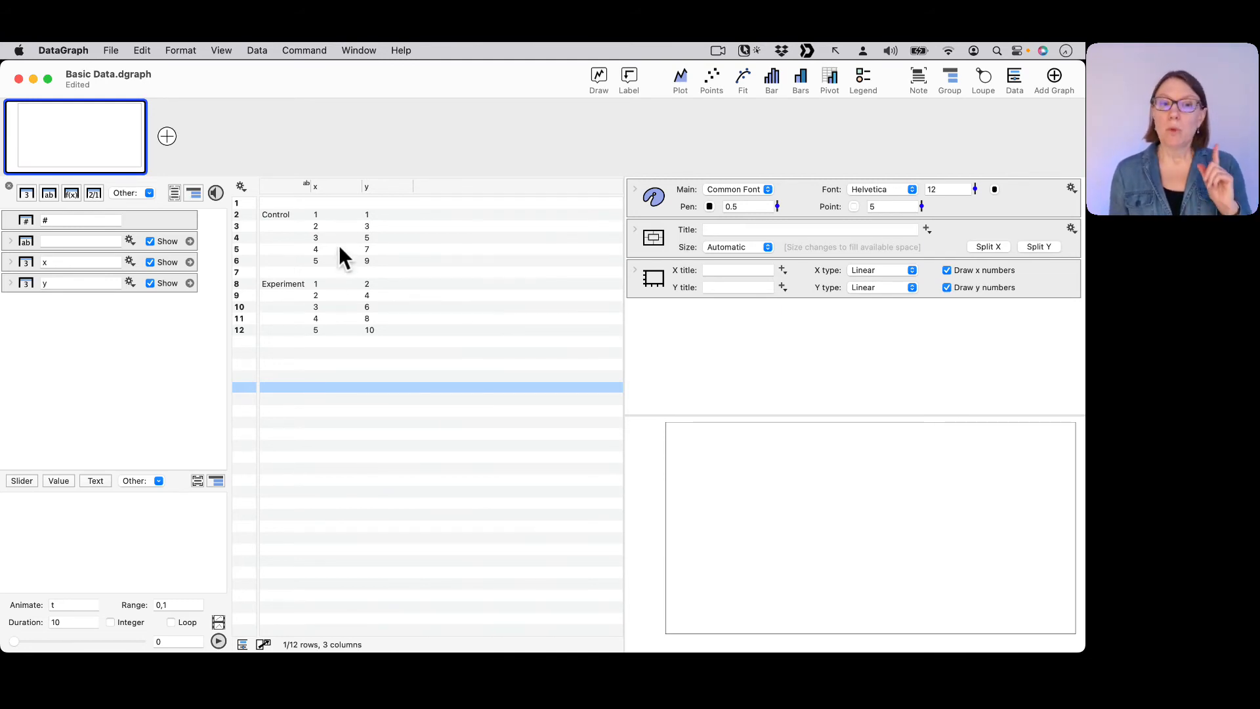
click(275, 226)
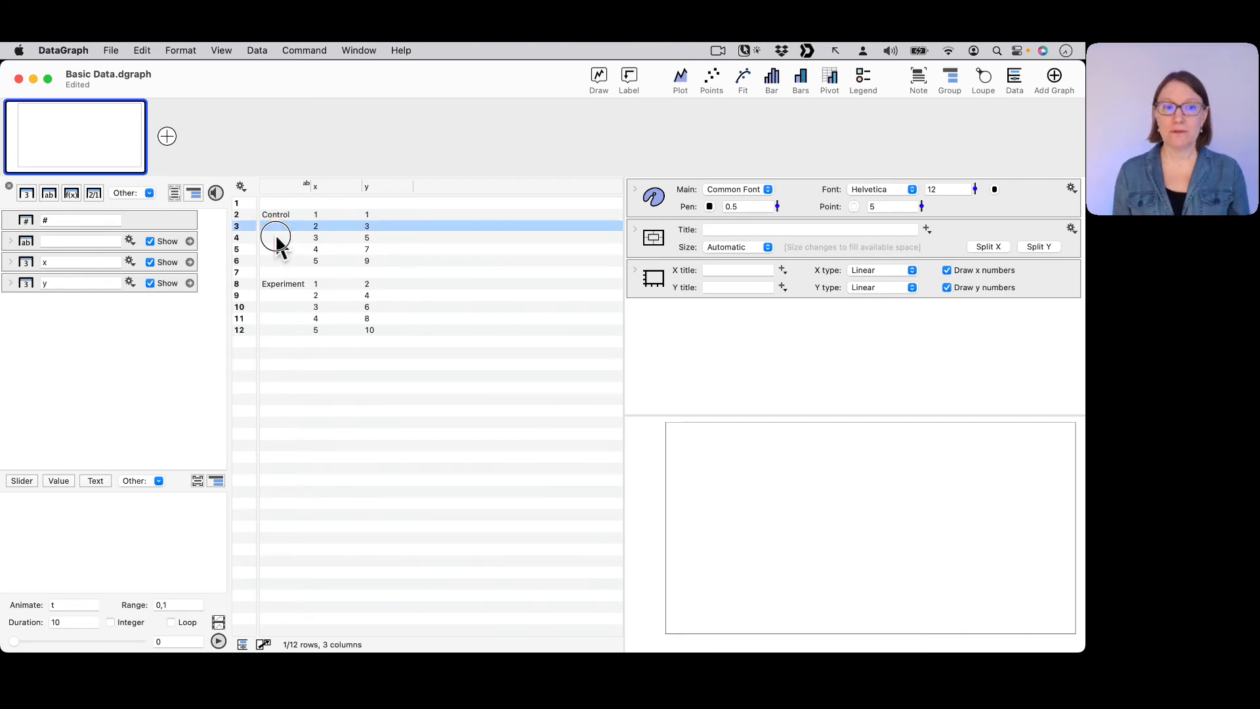
click(275, 239)
click(275, 250)
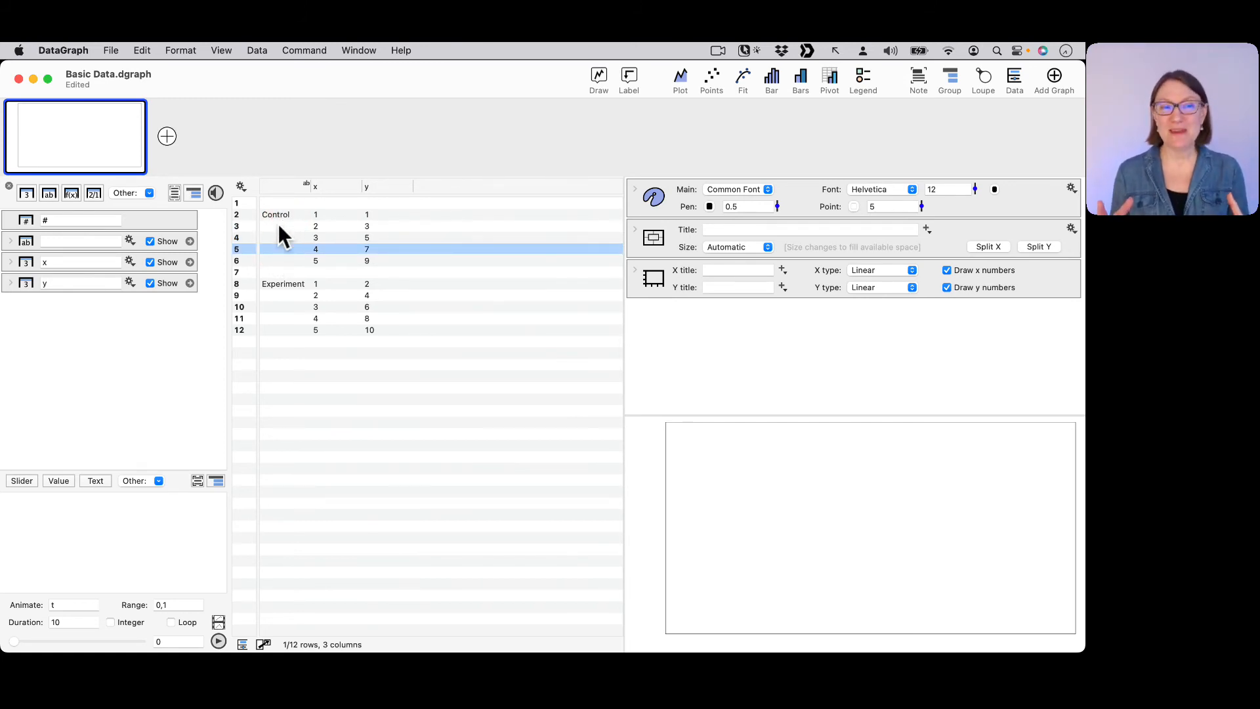
click(285, 286)
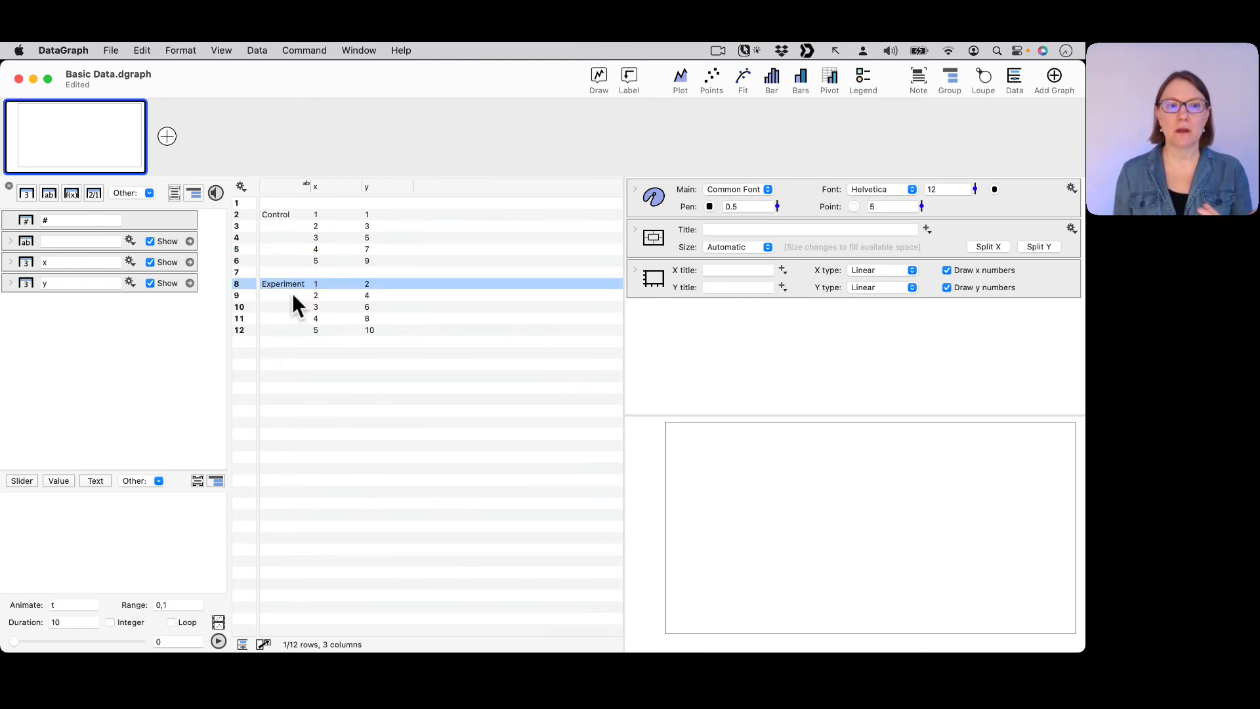
click(293, 293)
click(286, 305)
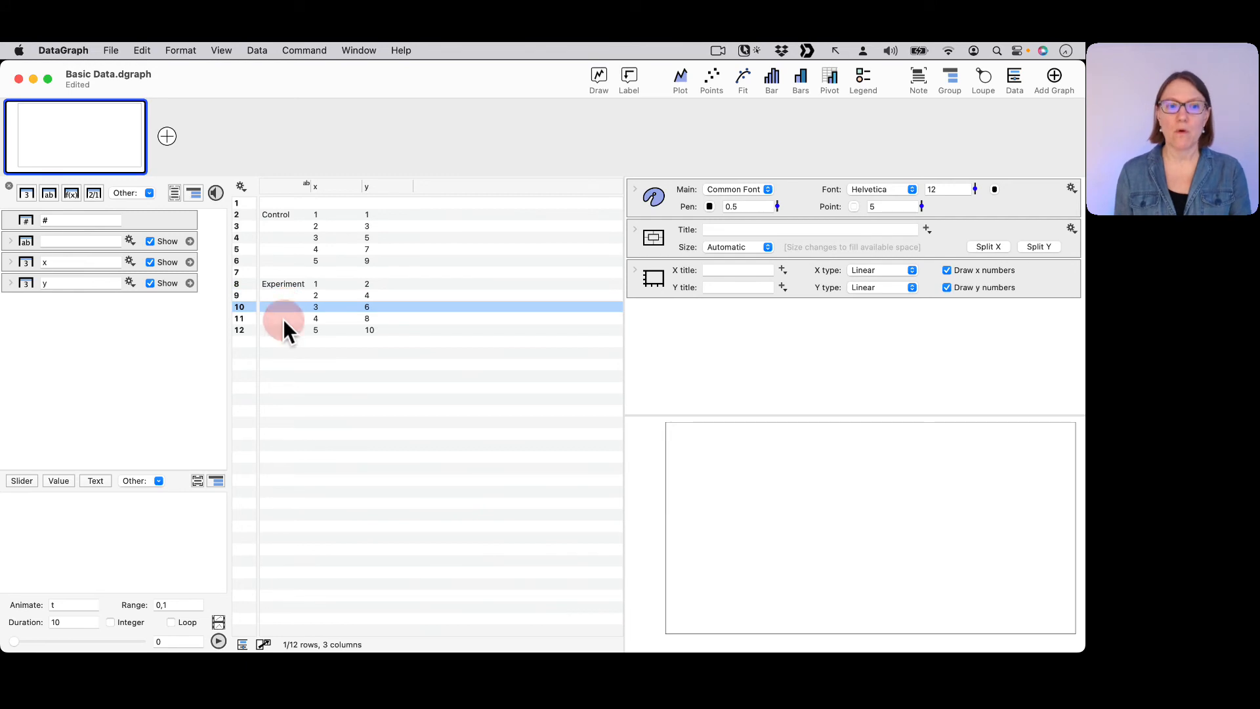
click(282, 320)
click(279, 339)
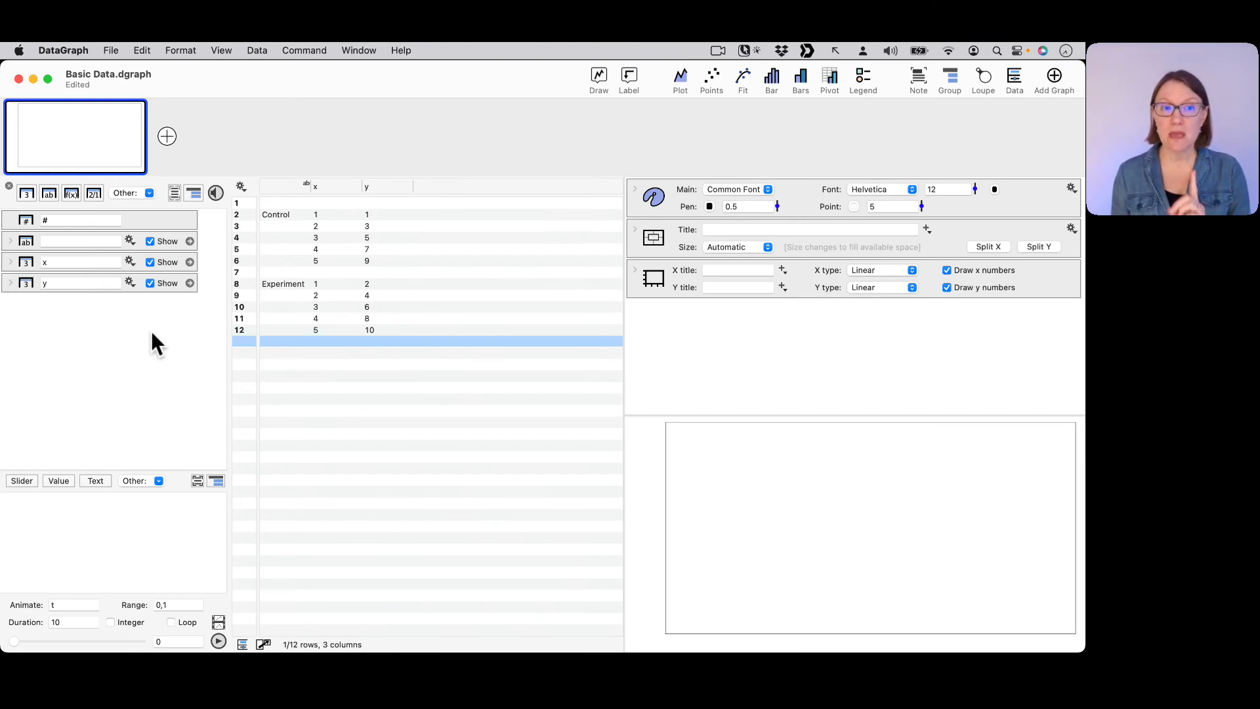
Name the unnamed text column Type.
click(21, 237)
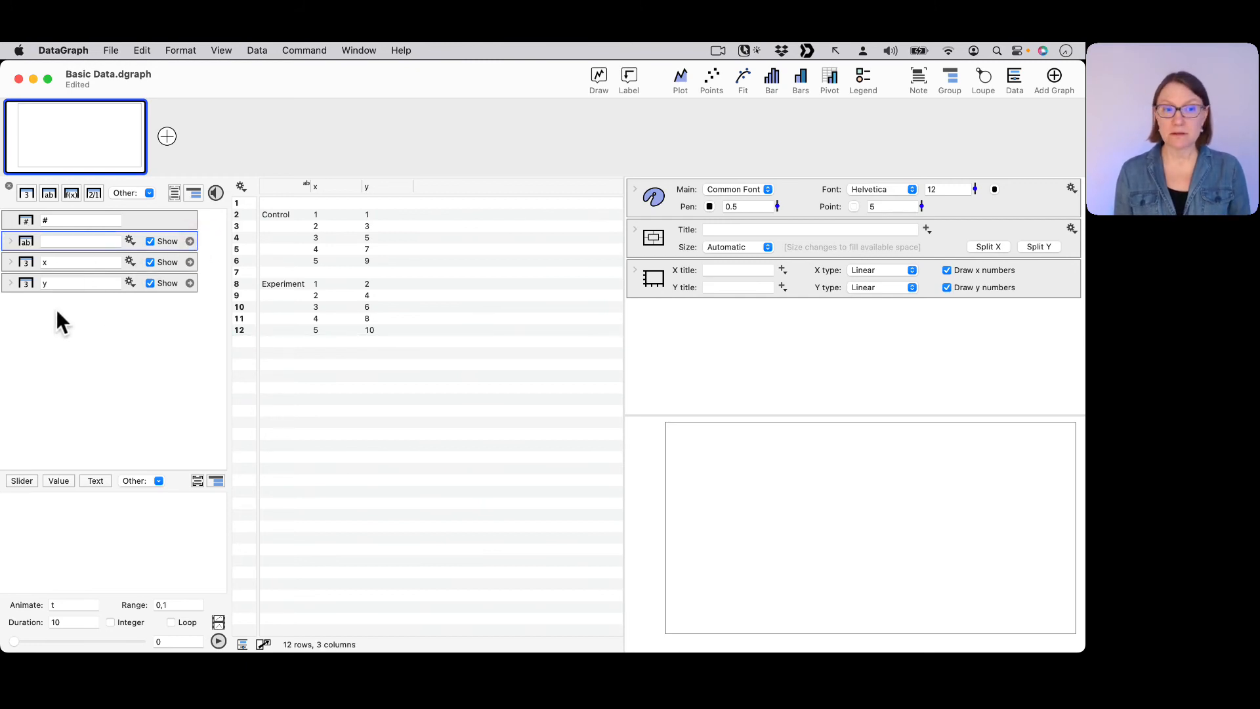
click(69, 239)
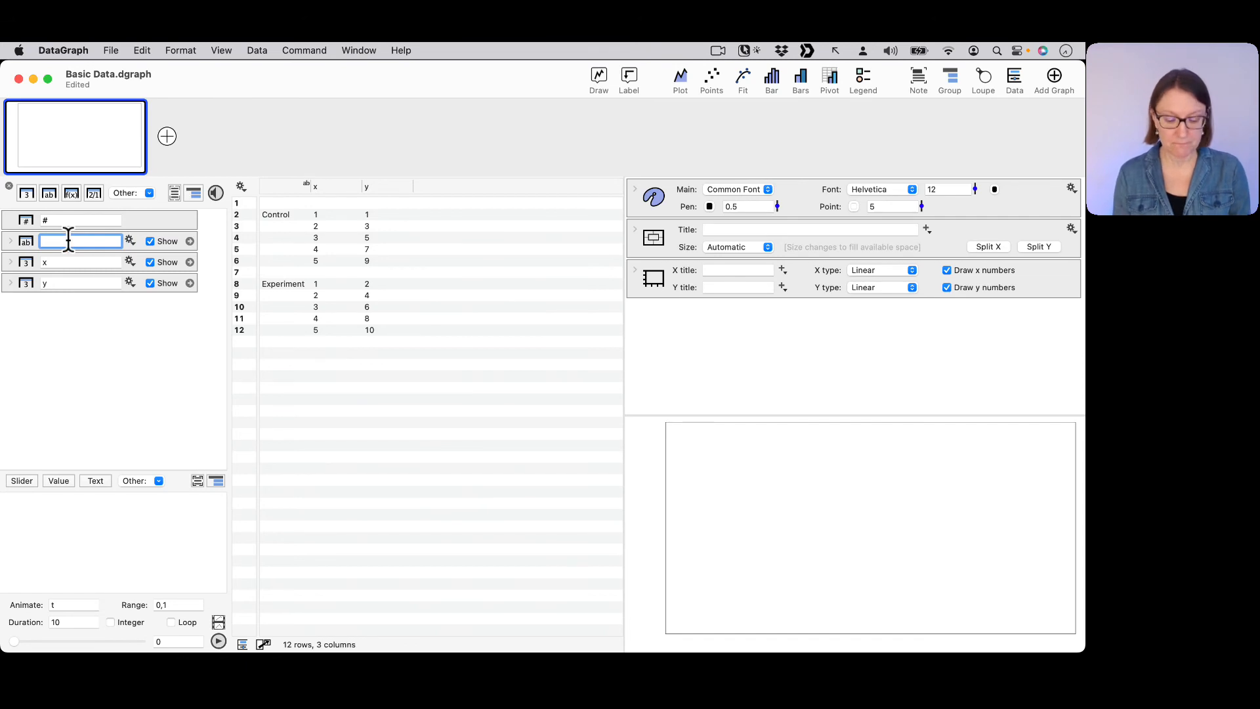
text(Ty)
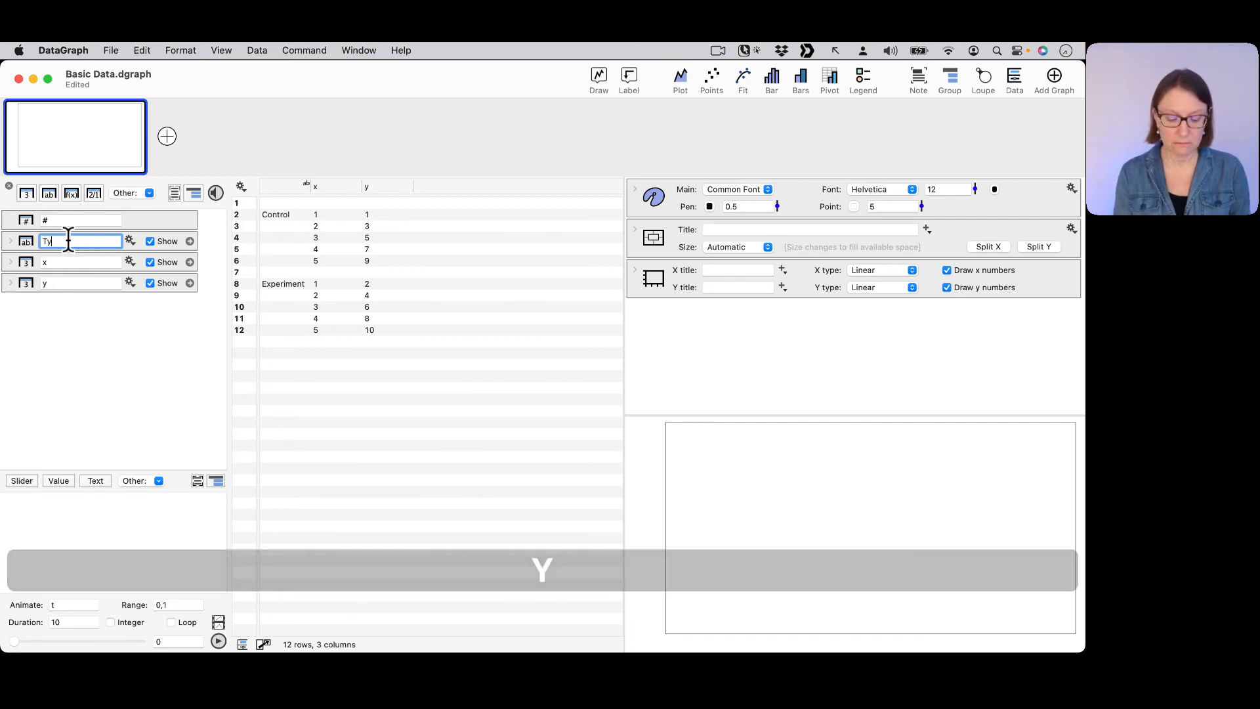
text(pe)
key(Return)
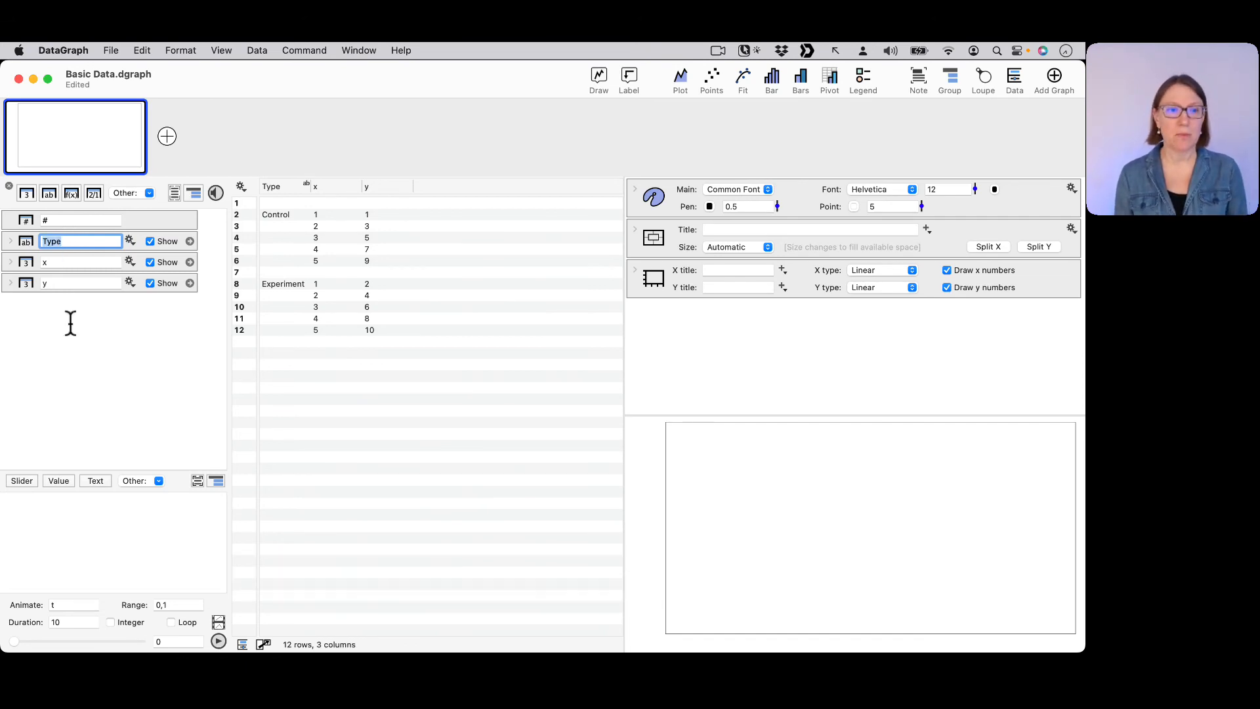
click(144, 295)
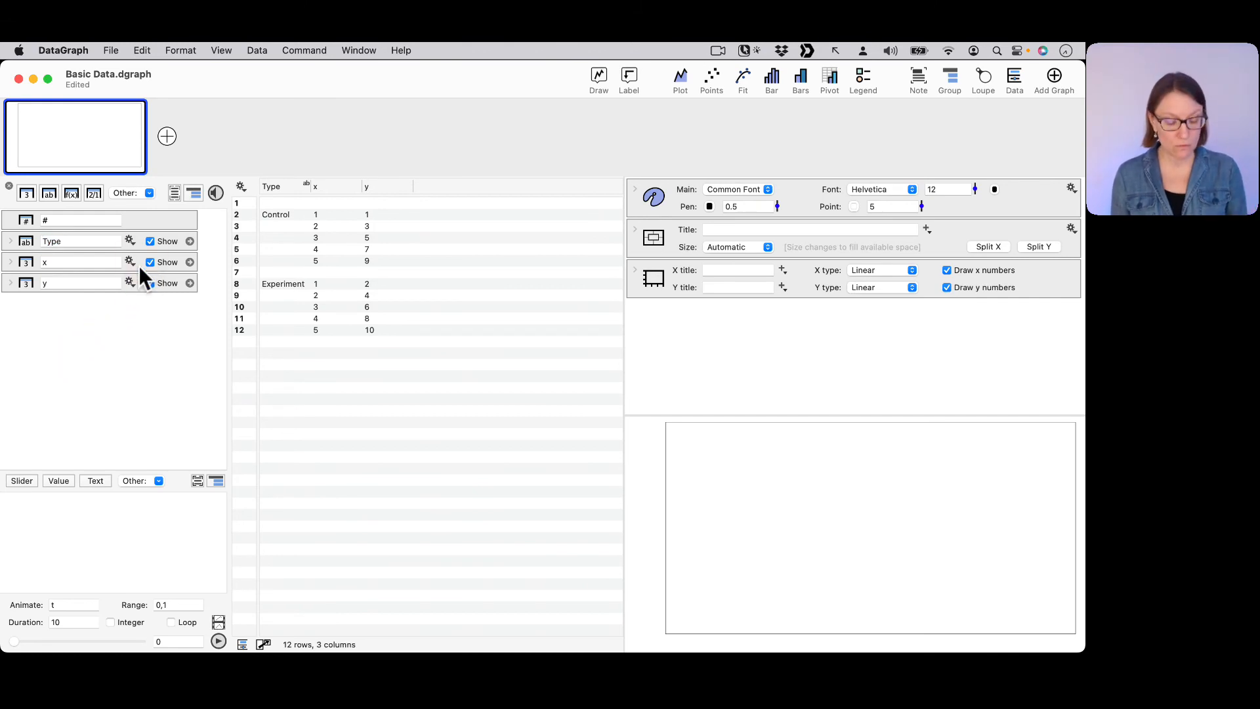
Fill the empty rows of the Type column with the previous non-empty row.
key(ctrl+a)
drag(128, 342, 128, 249)
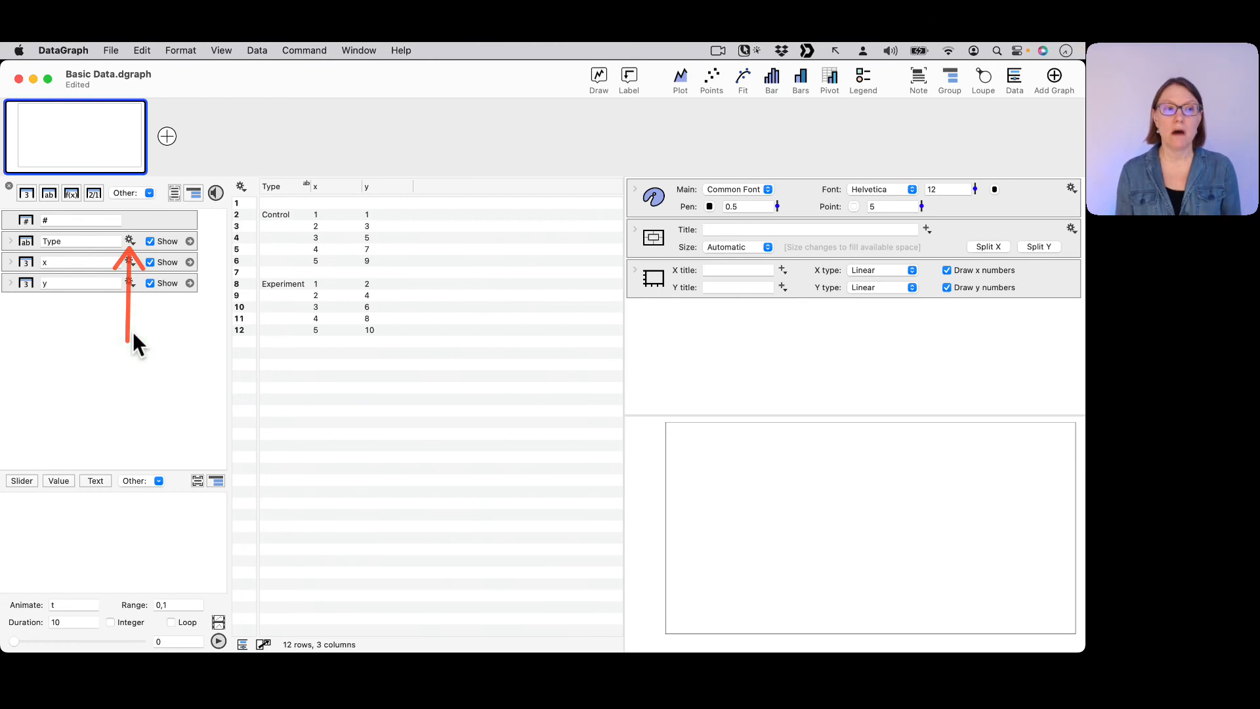
key(ctrl+x)
click(130, 240)
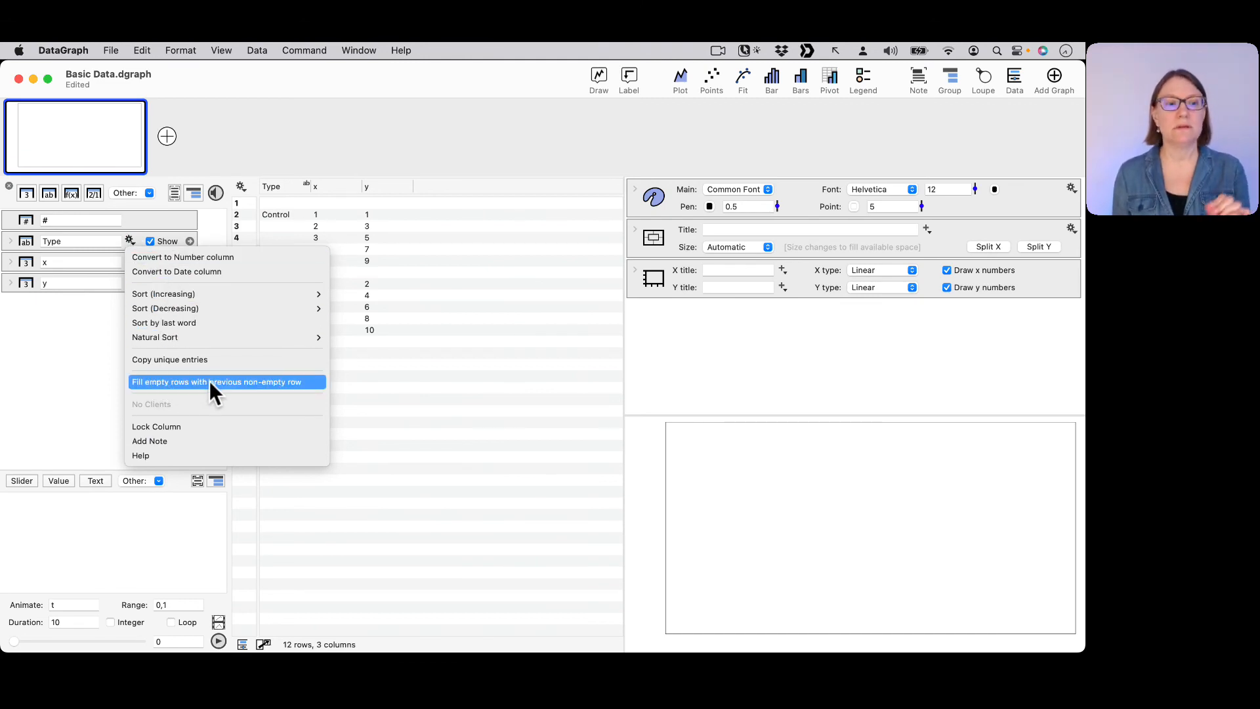
click(265, 381)
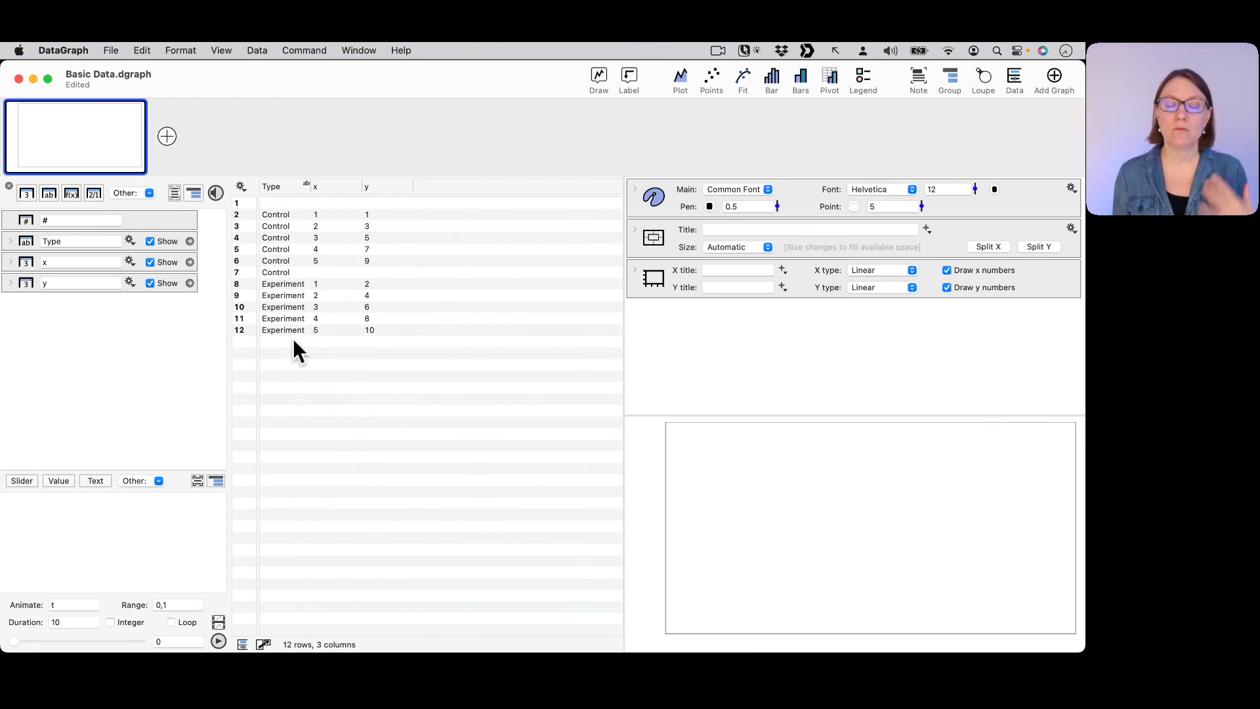
Clear the Control entry from row 7 of the Type column.
click(298, 270)
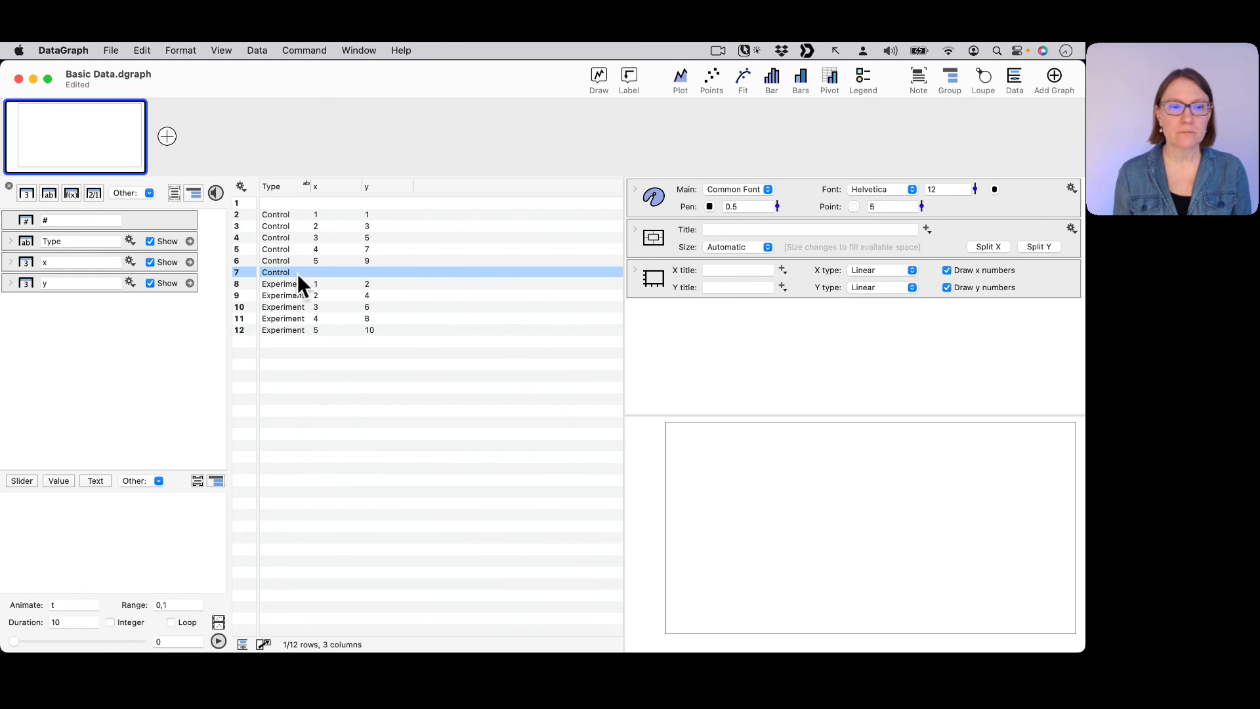
click(289, 268)
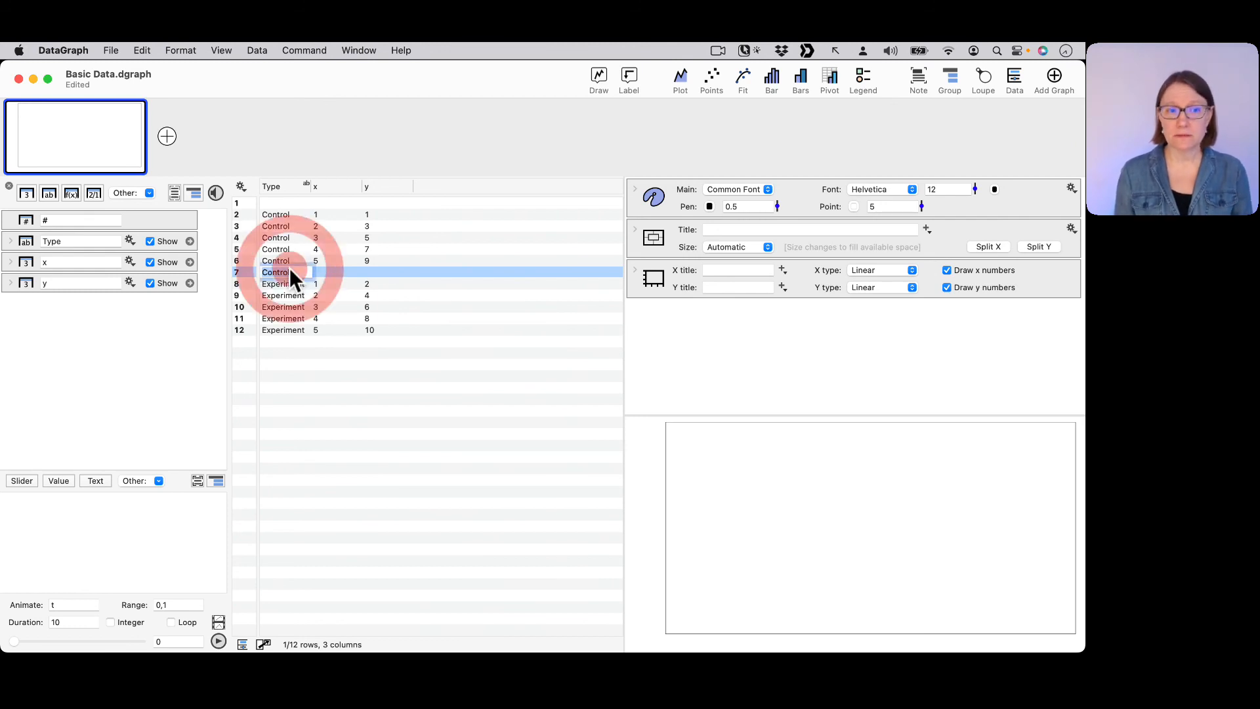
key(BackSpace)
click(311, 377)
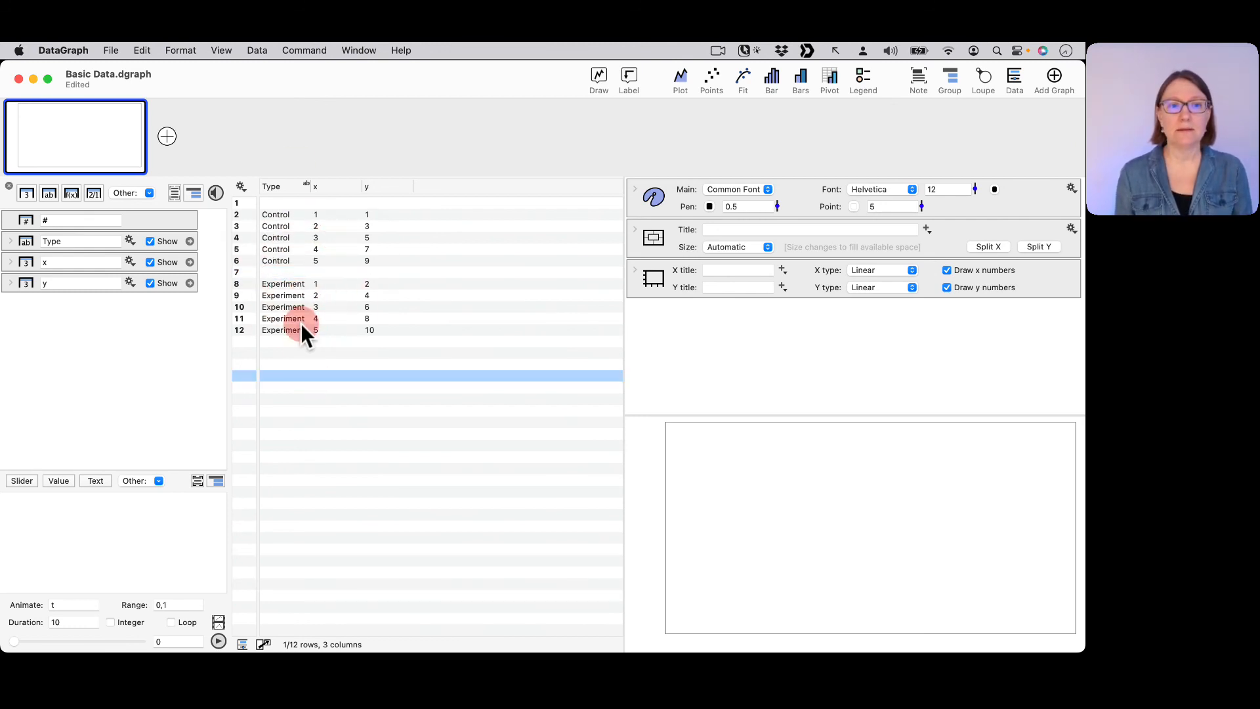
Remove the empty row 1 from all columns and undo the removal.
click(294, 203)
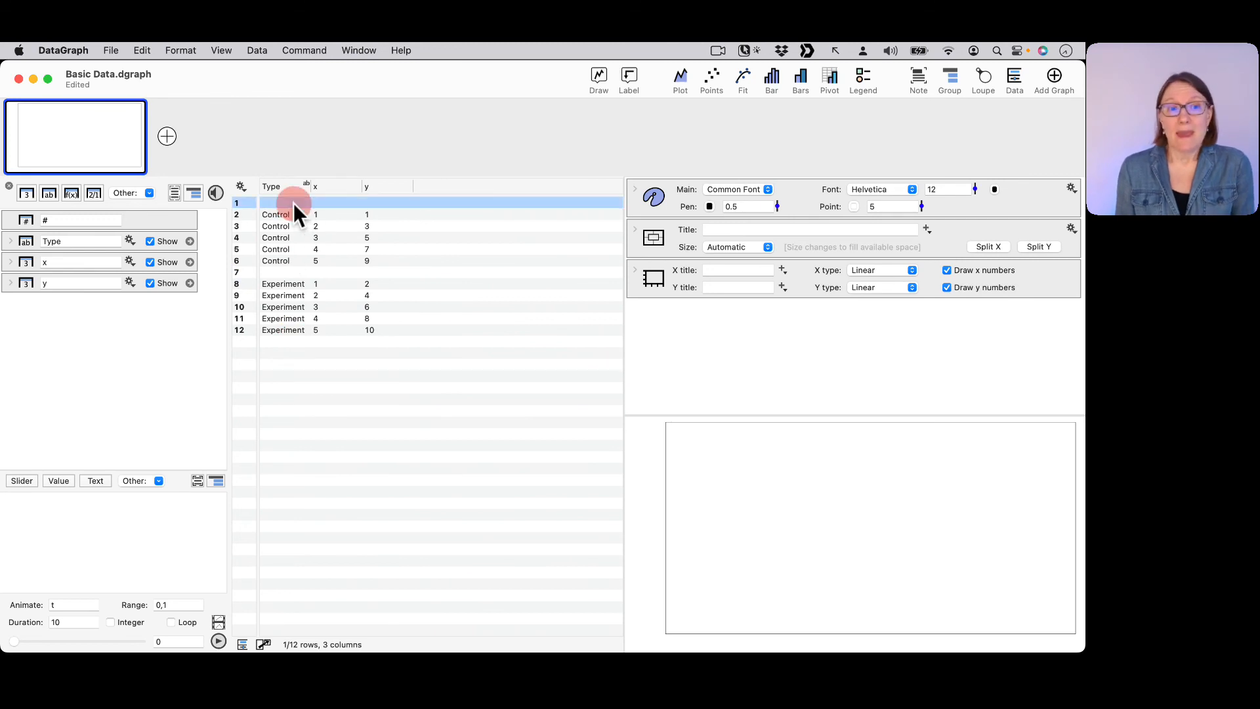
click(284, 268)
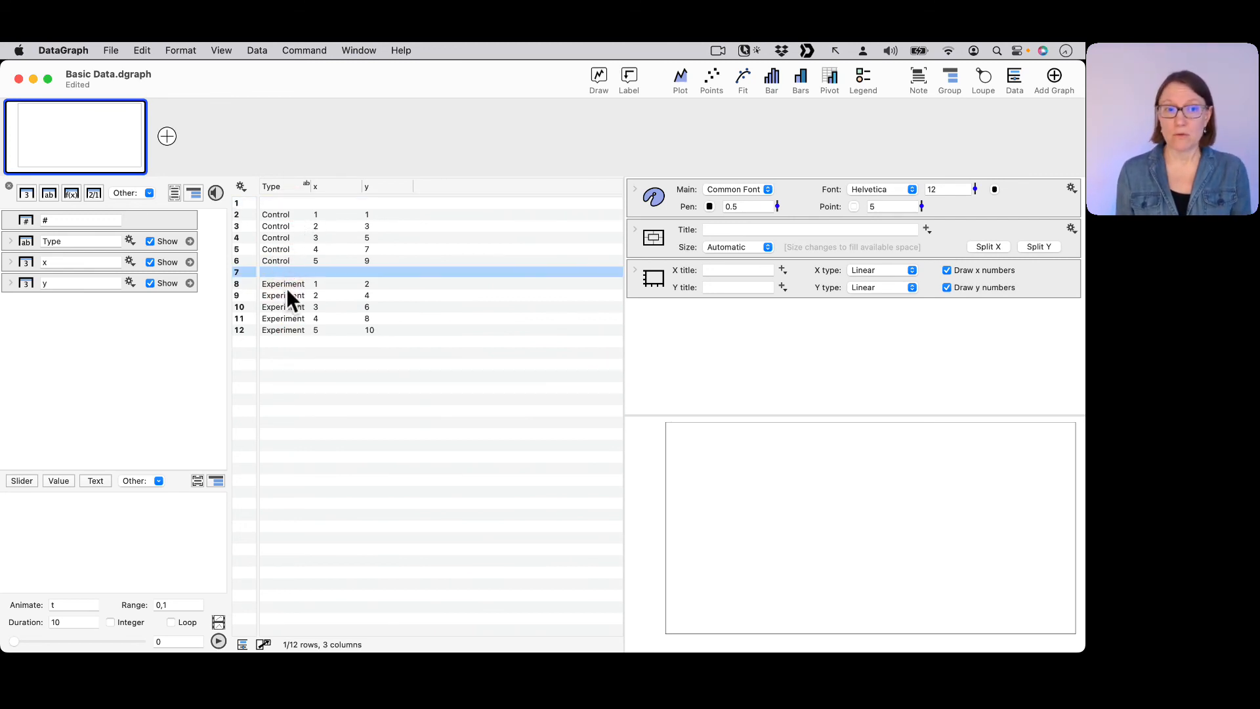
click(304, 205)
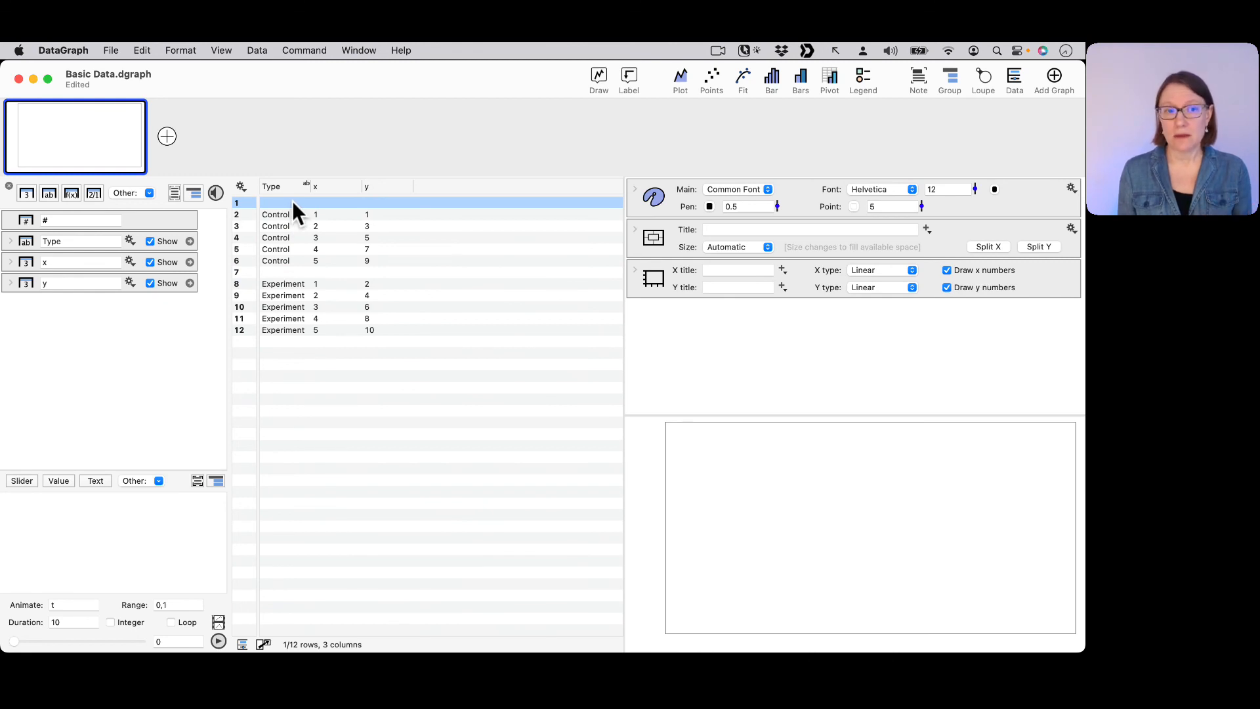
right_click(293, 201)
mouse_move(329, 222)
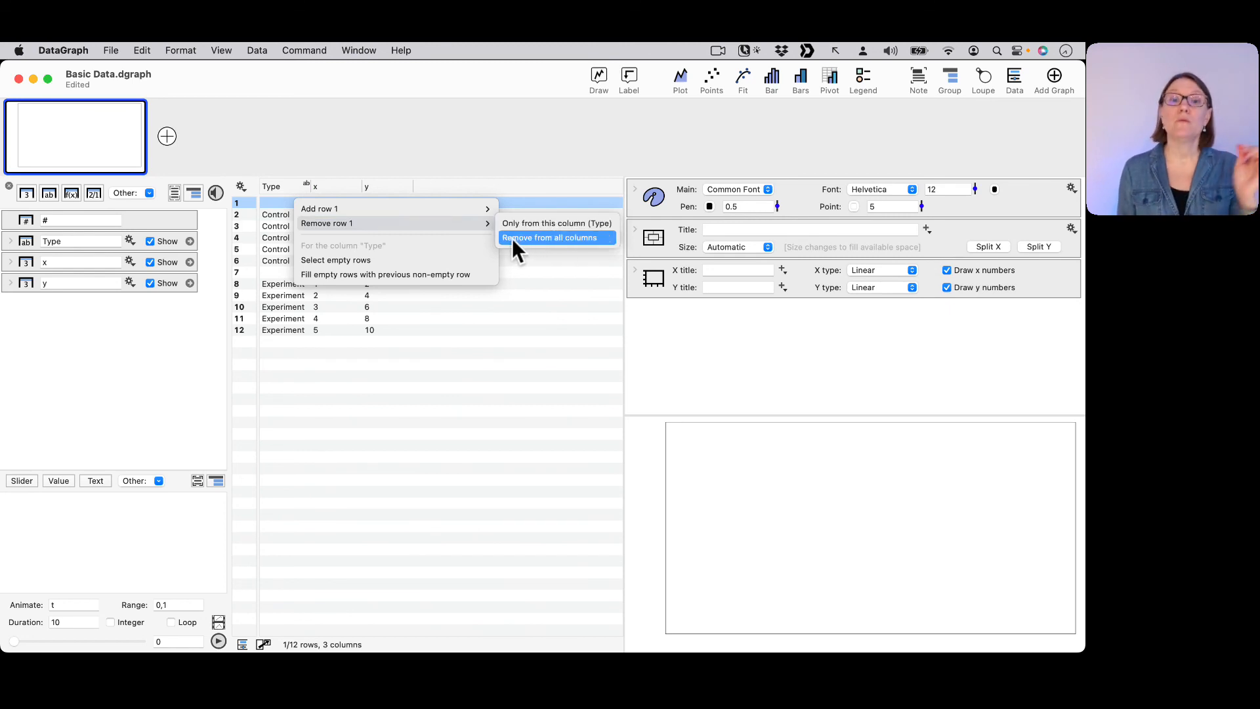
click(602, 236)
click(313, 261)
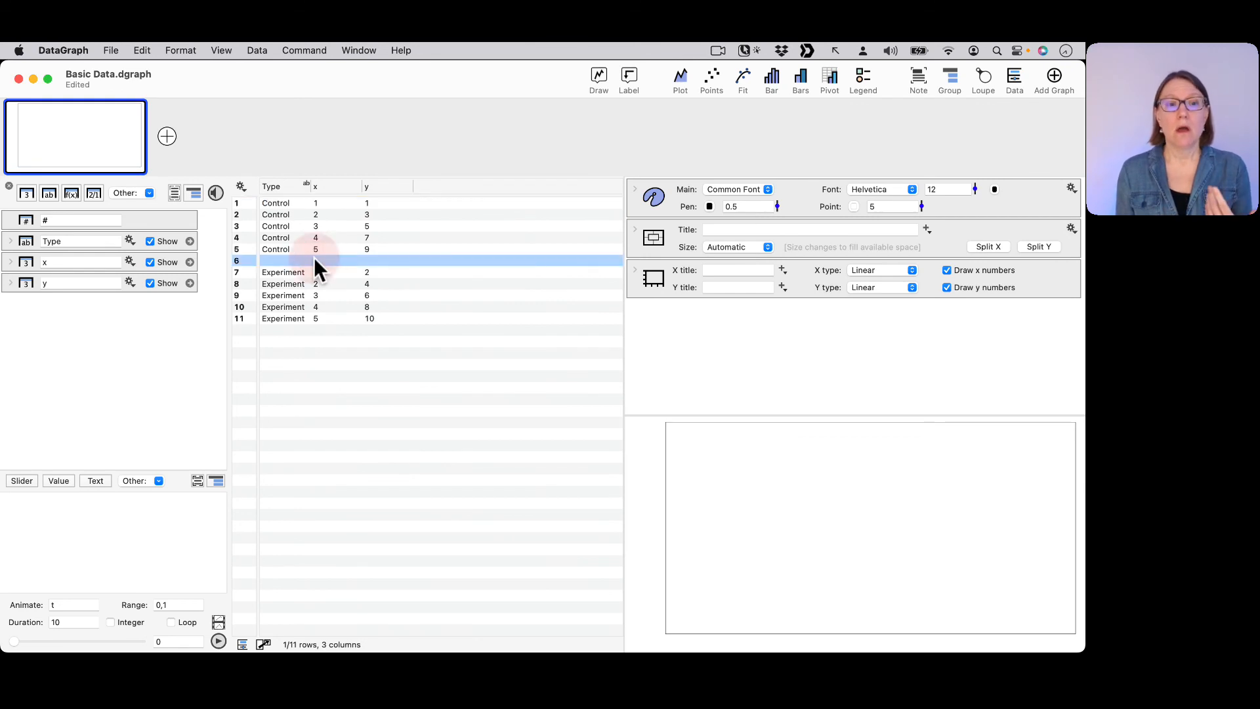
key(super+z)
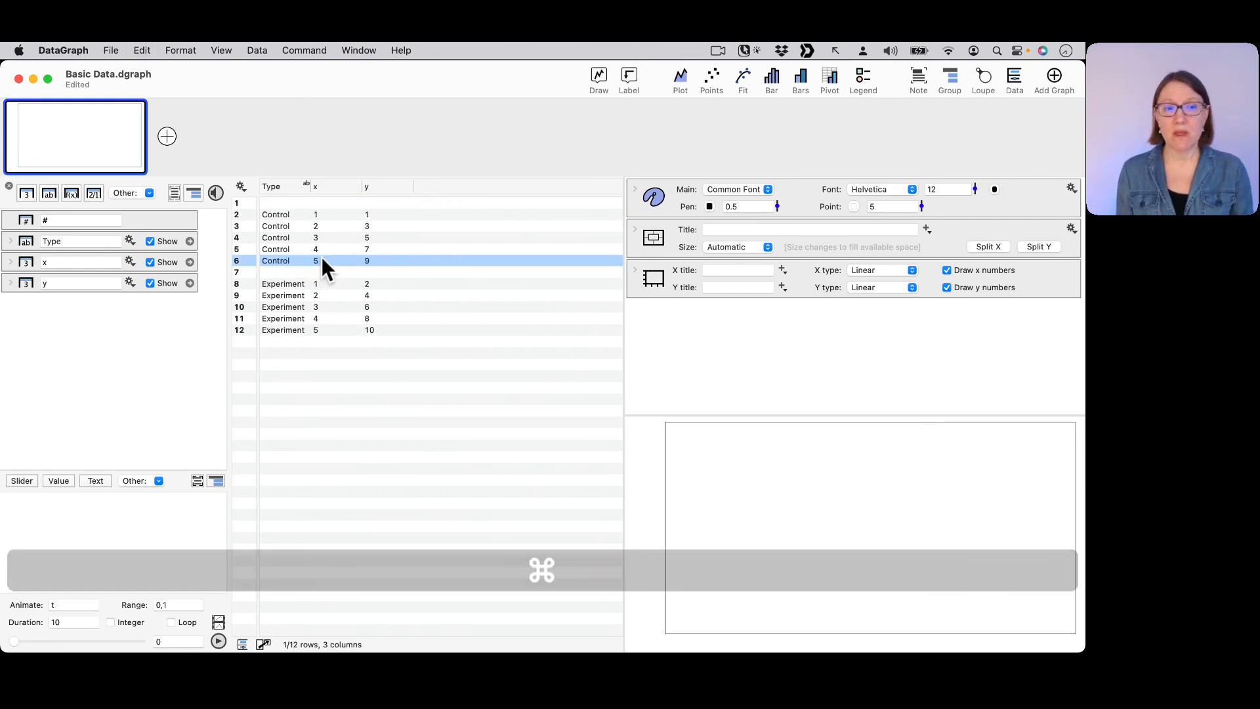
click(455, 284)
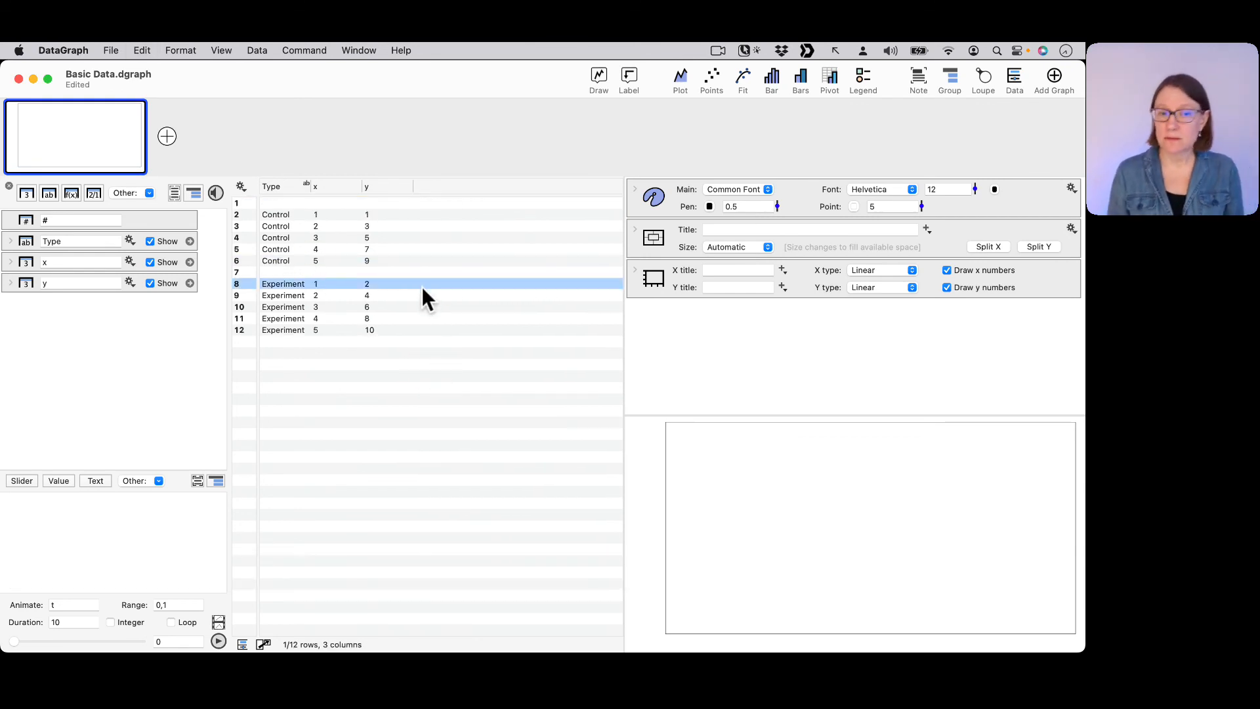
click(376, 353)
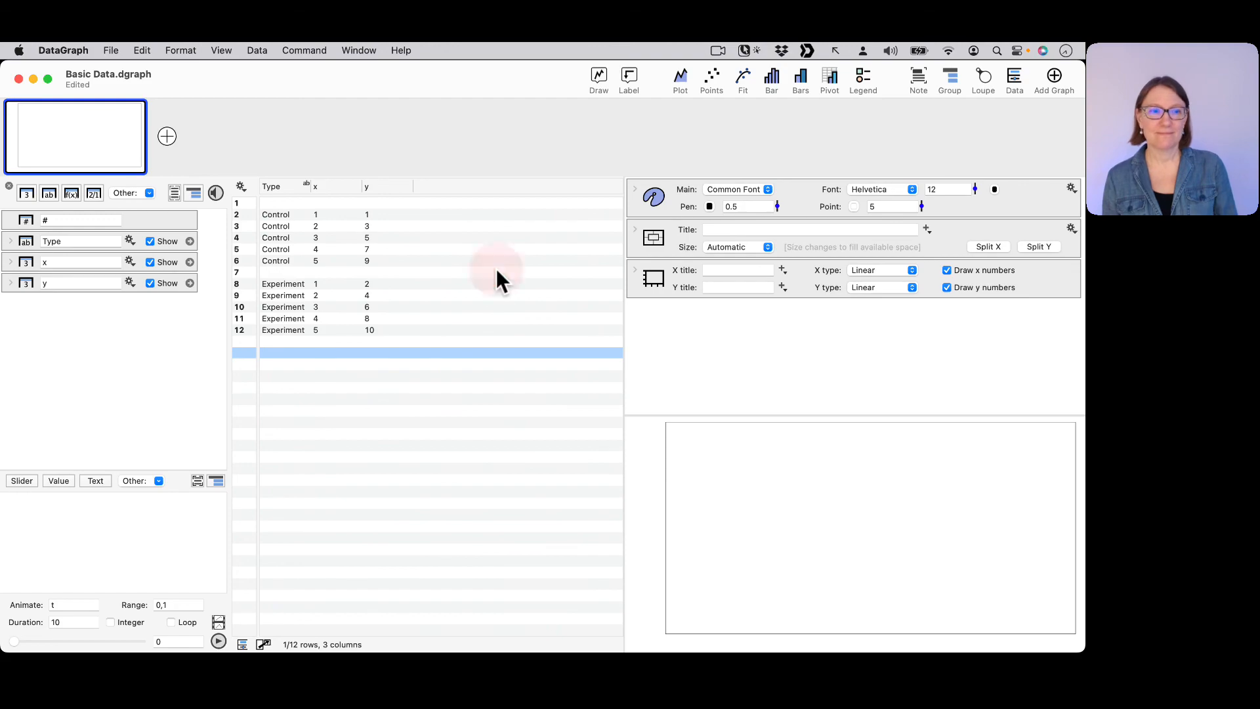
click(546, 608)
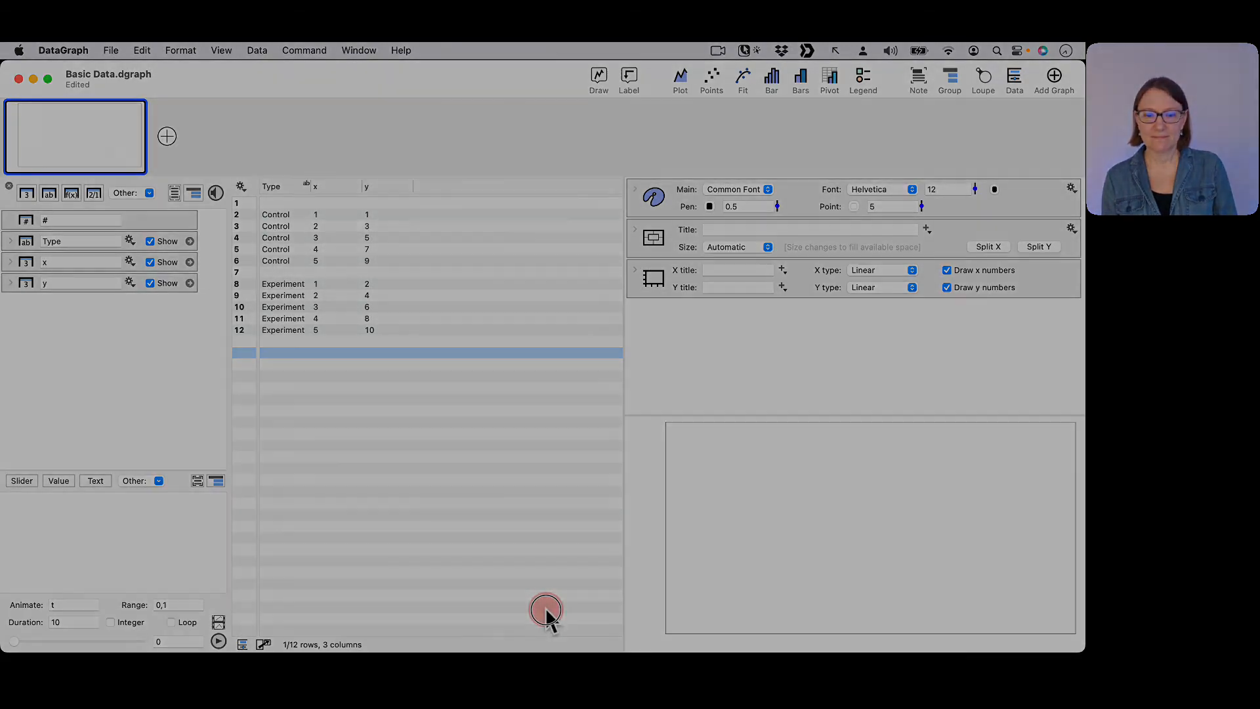